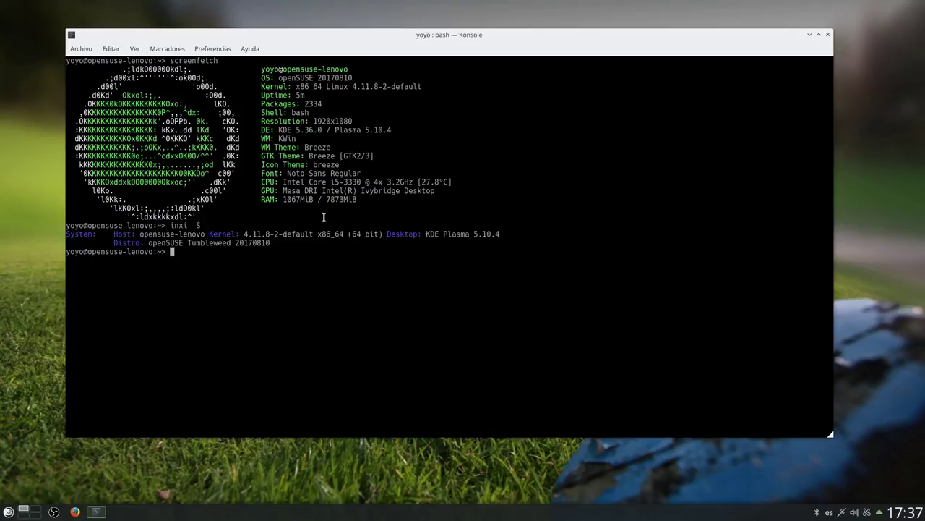
- Highlight the CPU details and the openSUSE Tumbleweed distribution line in the terminal output, and minimize the terminal window
drag(282, 182, 463, 179)
click(487, 188)
drag(272, 243, 148, 243)
click(322, 322)
click(810, 35)
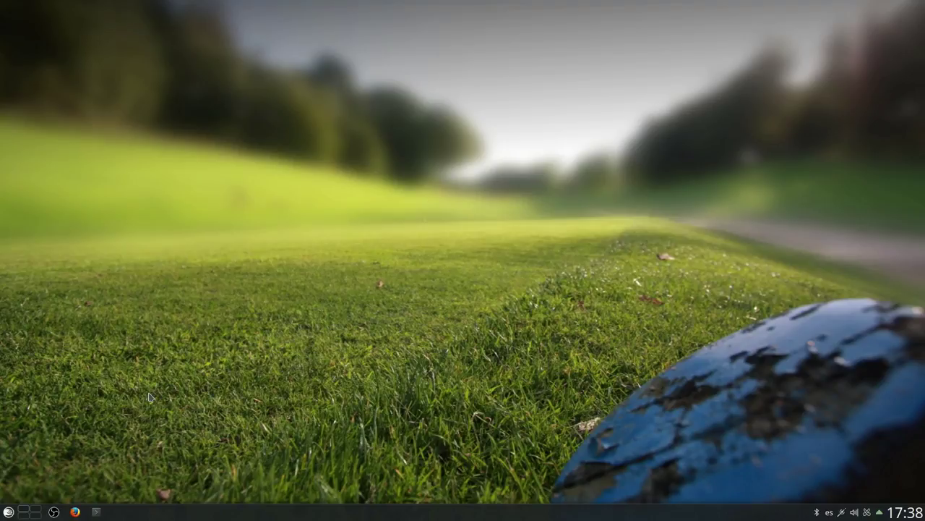
- Open Preferencias del sistema and resize its window to be wider and shorter, bringing the Hardware section into view
click(9, 511)
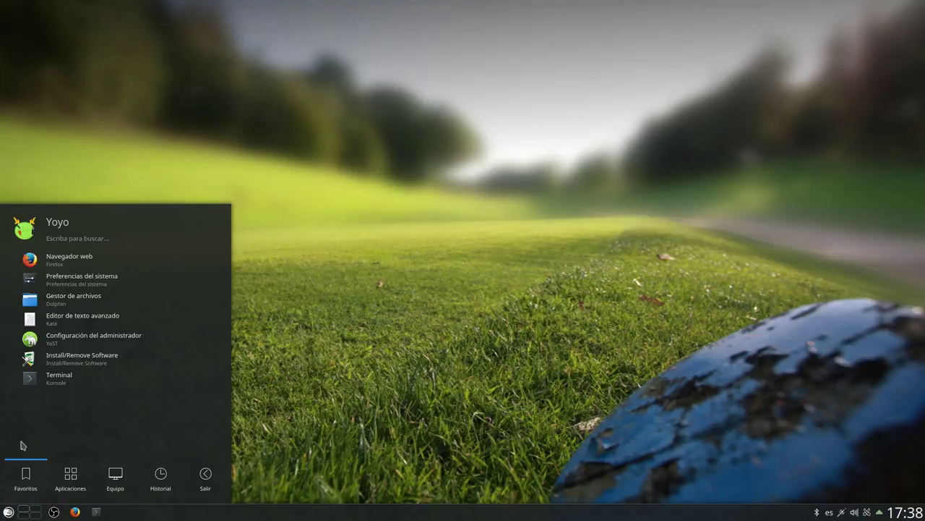
click(38, 280)
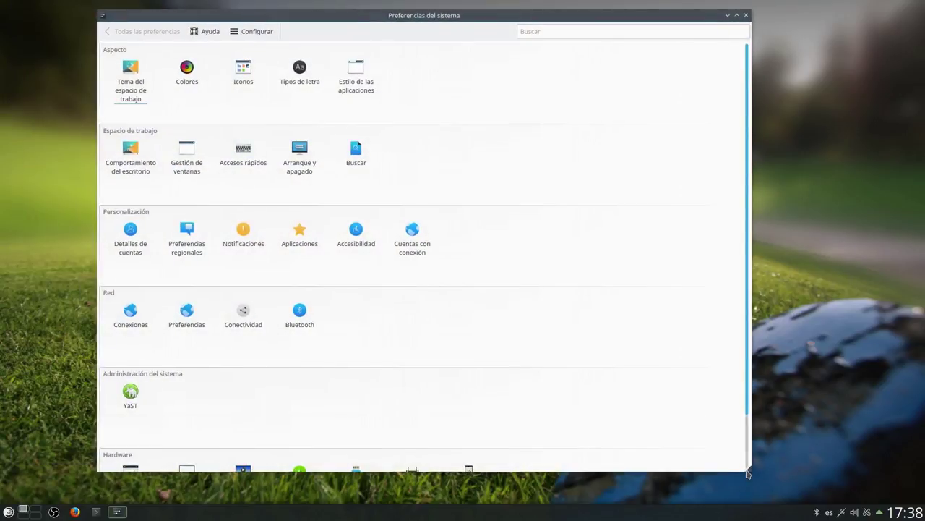
scroll(749, 474, down, 2)
drag(748, 473, 809, 409)
scroll(381, 209, down, 2)
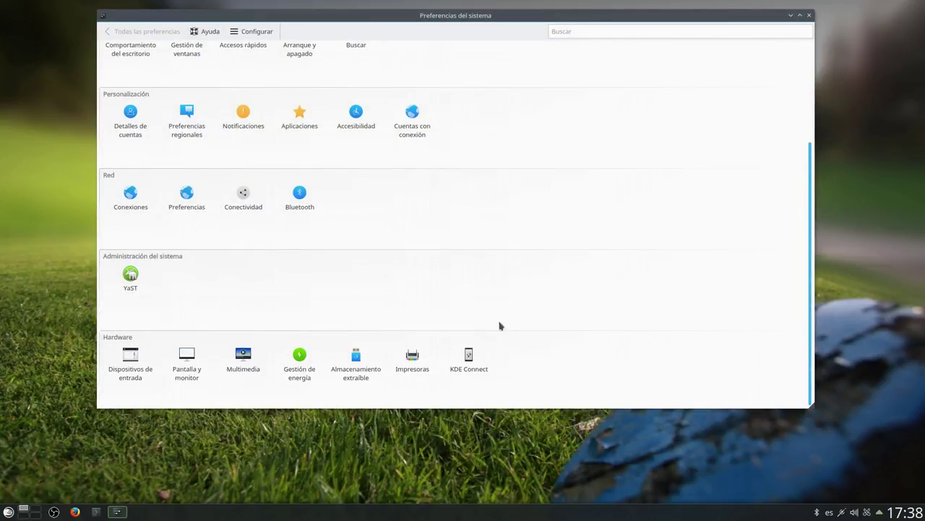
- Examine the Phonon engine list in the Multimedia settings and return to the preferences overview
click(243, 358)
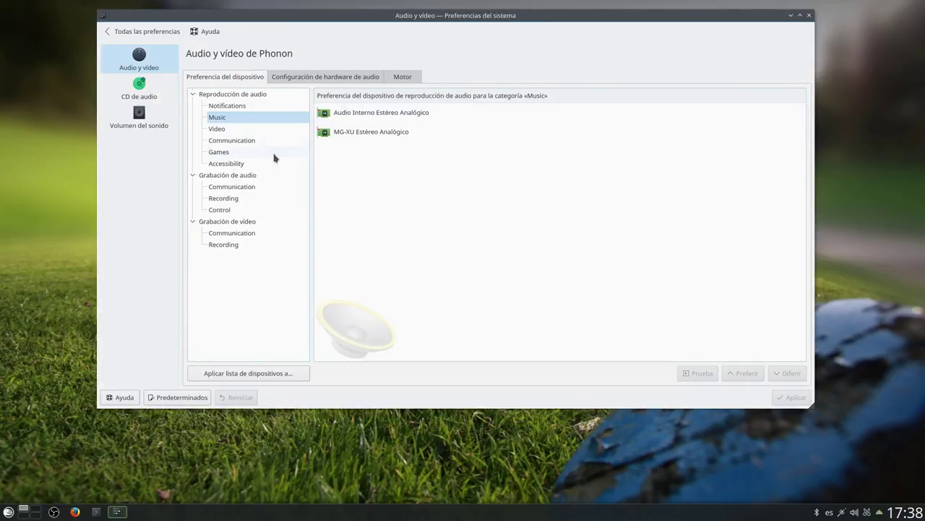
click(409, 78)
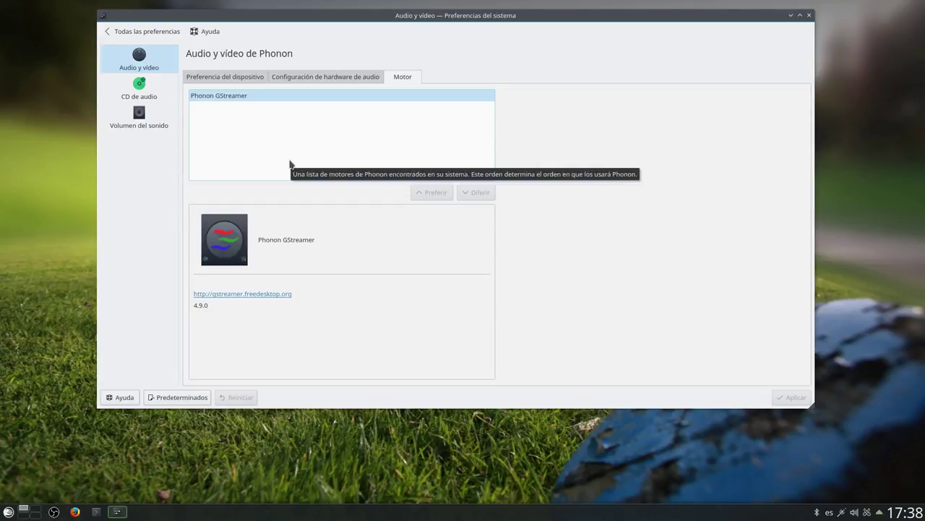
click(166, 35)
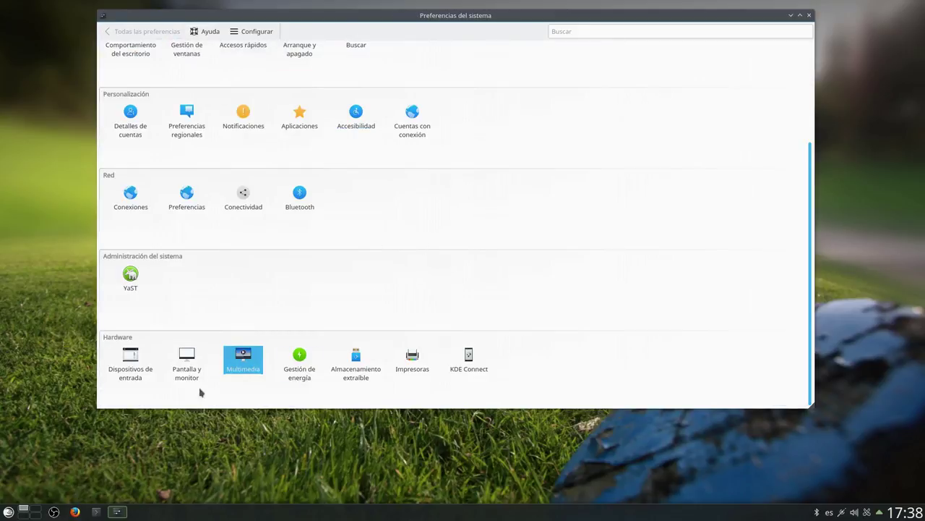
- Examine the Compositor settings under Pantalla y monitor, look over the preferences overview, and close the system preferences
click(187, 354)
click(140, 100)
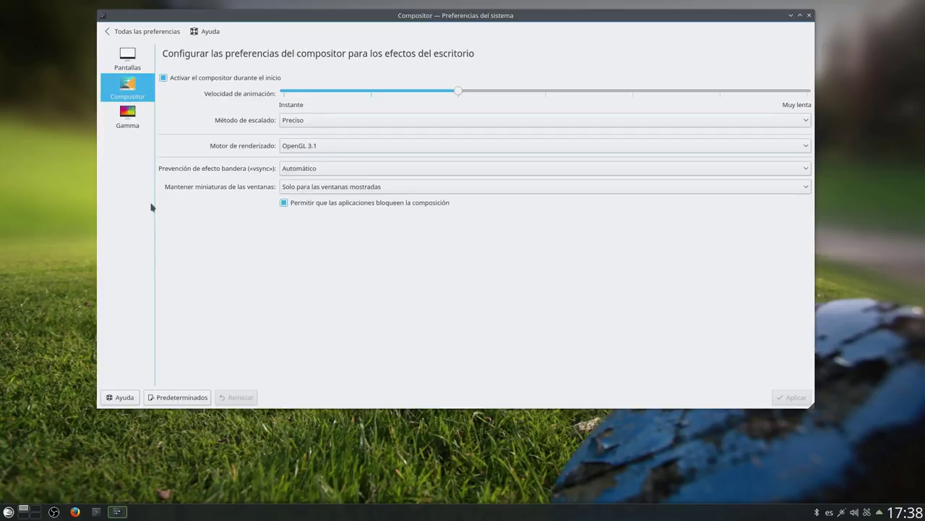
click(133, 32)
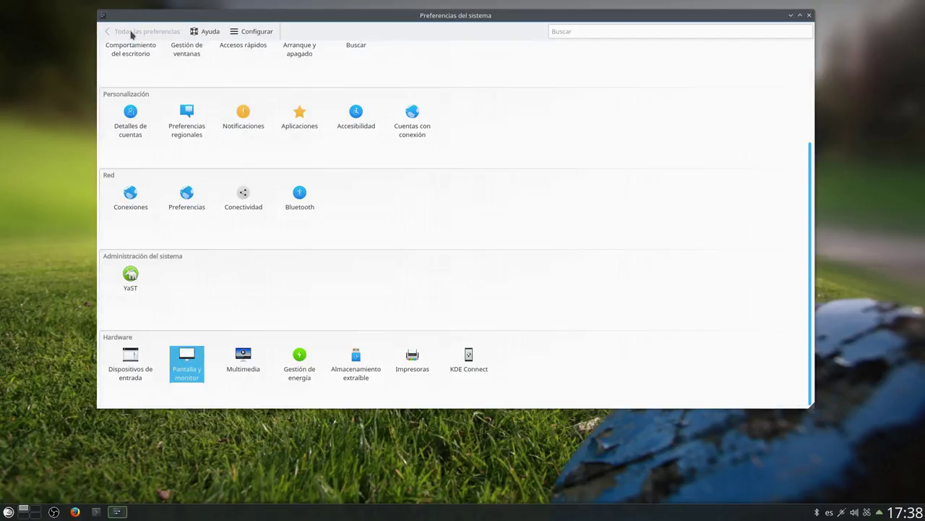
scroll(303, 251, up, 2)
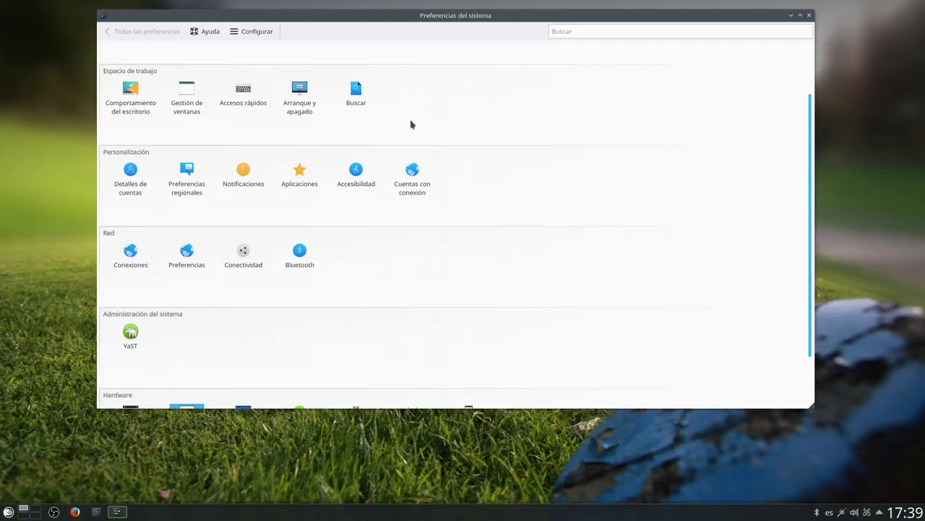
scroll(411, 124, up, 2)
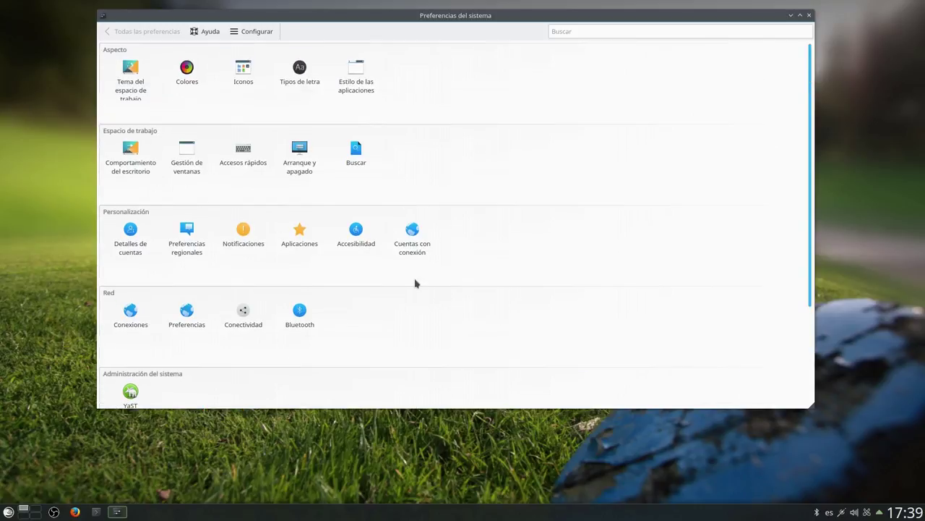
click(809, 15)
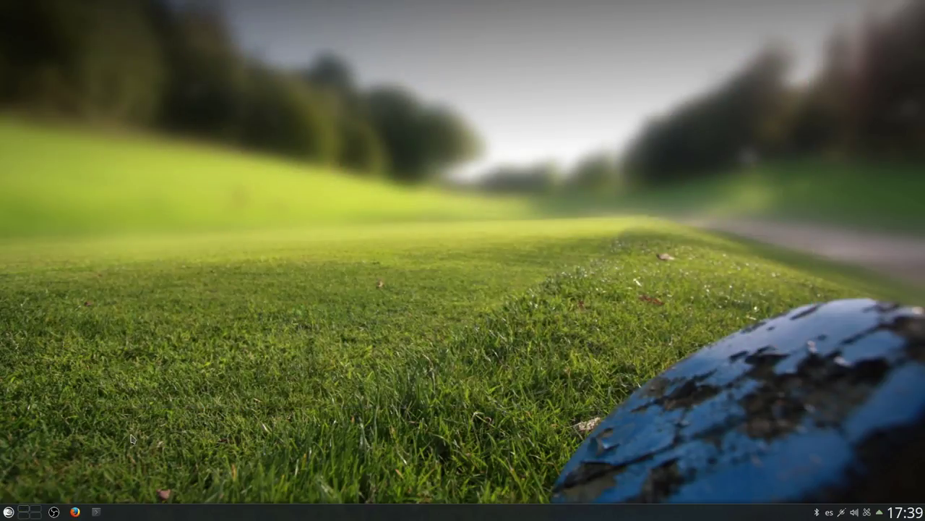
- Open the Dolphin file manager on the home folder, reposition its window to view the contents, and close it
click(9, 514)
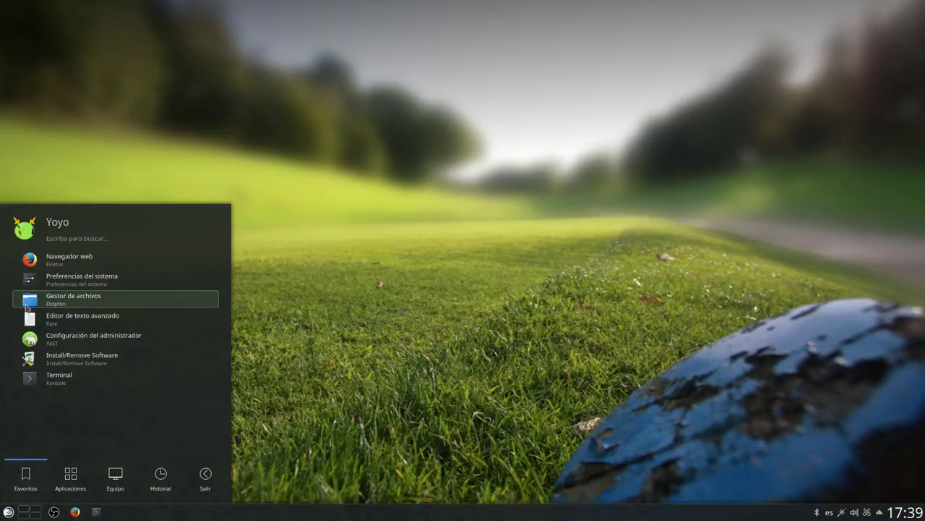
click(26, 300)
drag(222, 10, 313, 37)
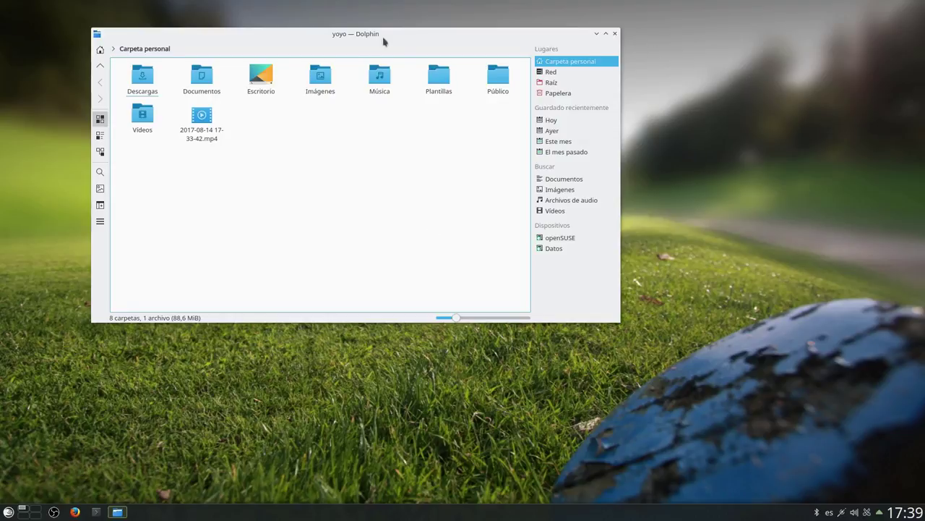
drag(382, 39, 387, 54)
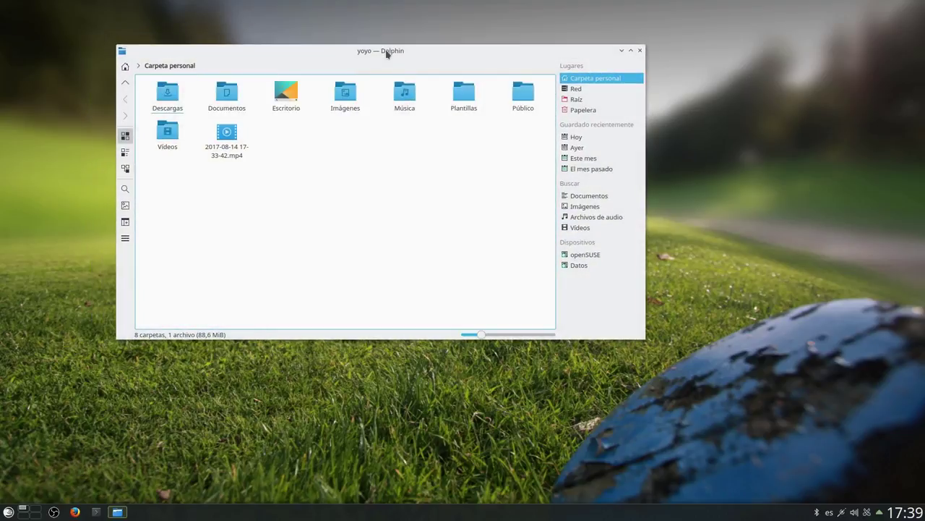
click(640, 52)
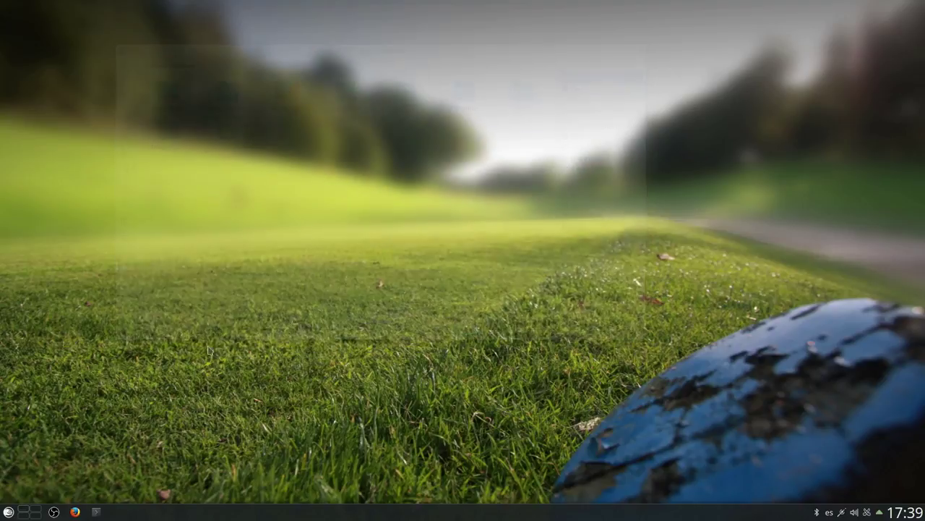
- Launch the YaST control center as administrator, entering the root password
click(8, 511)
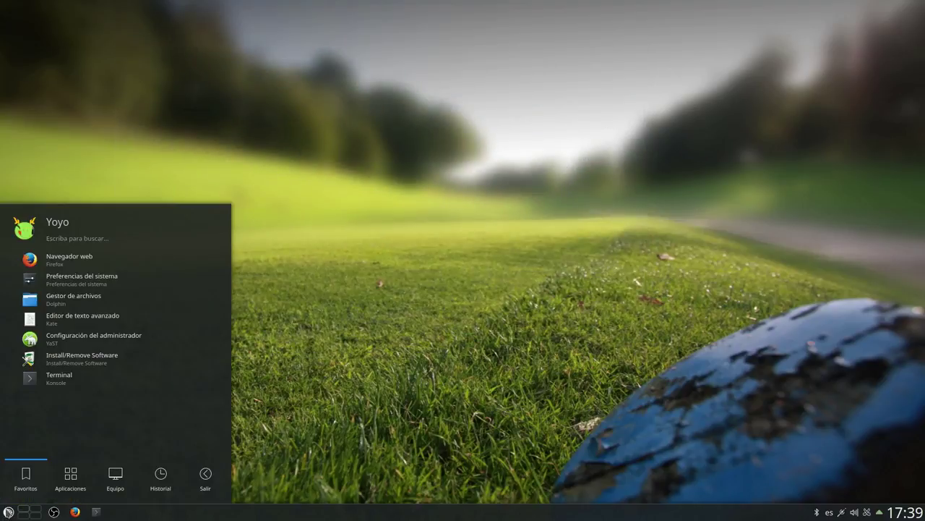
click(31, 344)
text(••)
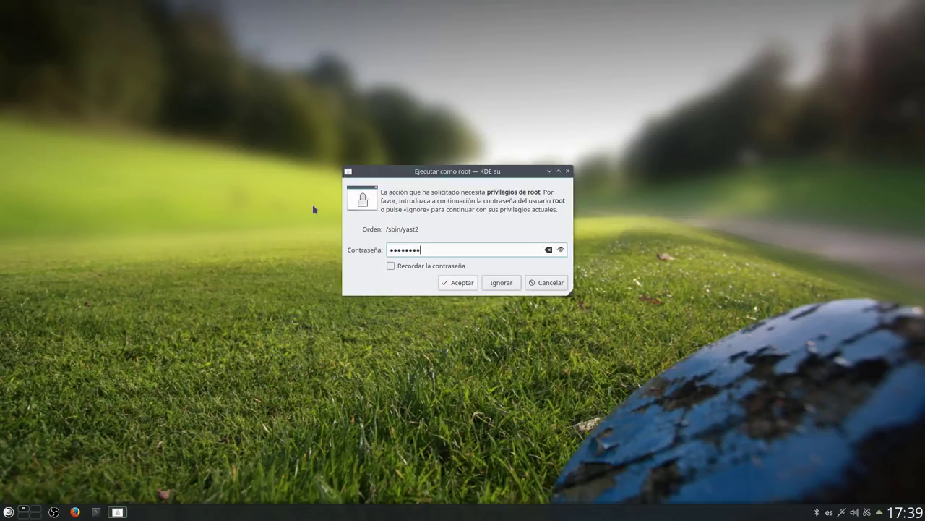
text(••••••)
key(Return)
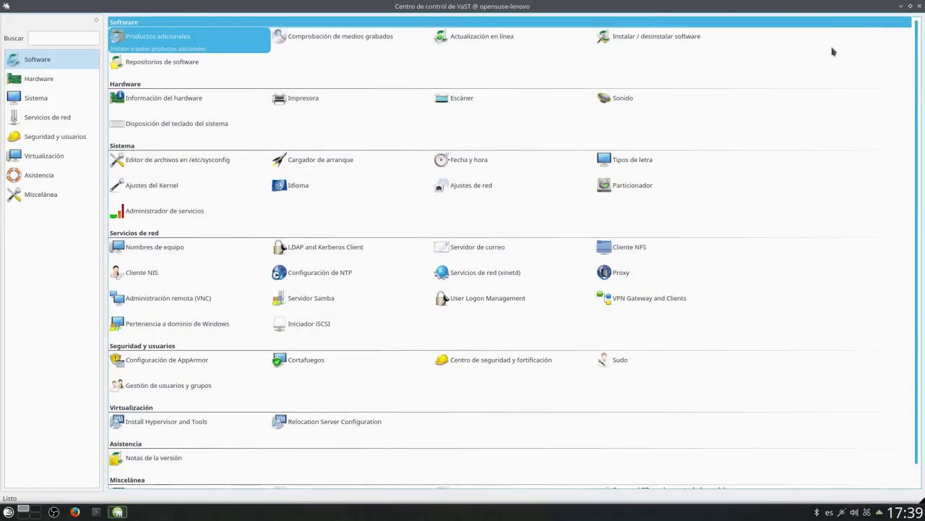
- Restore the YaST control center from full screen, move it away from the screen corner and enlarge it
click(911, 5)
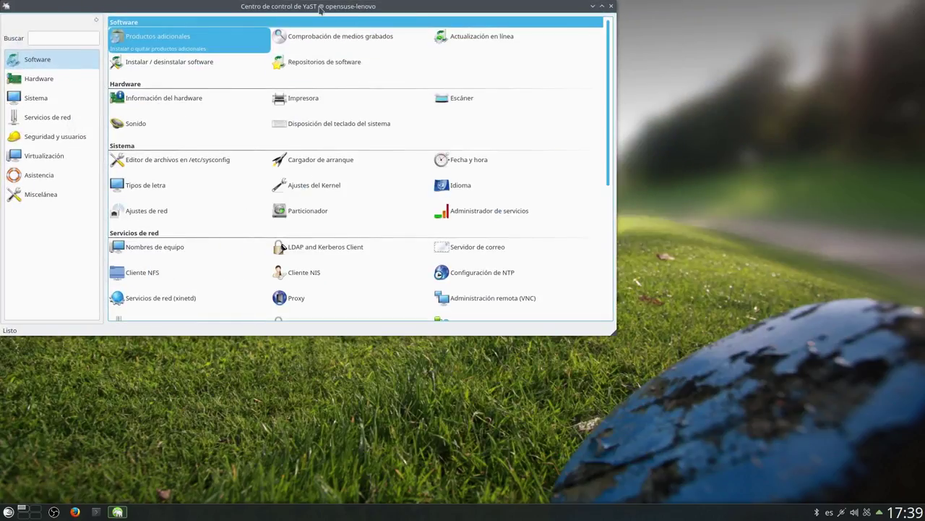
drag(322, 10, 398, 34)
drag(698, 358, 791, 431)
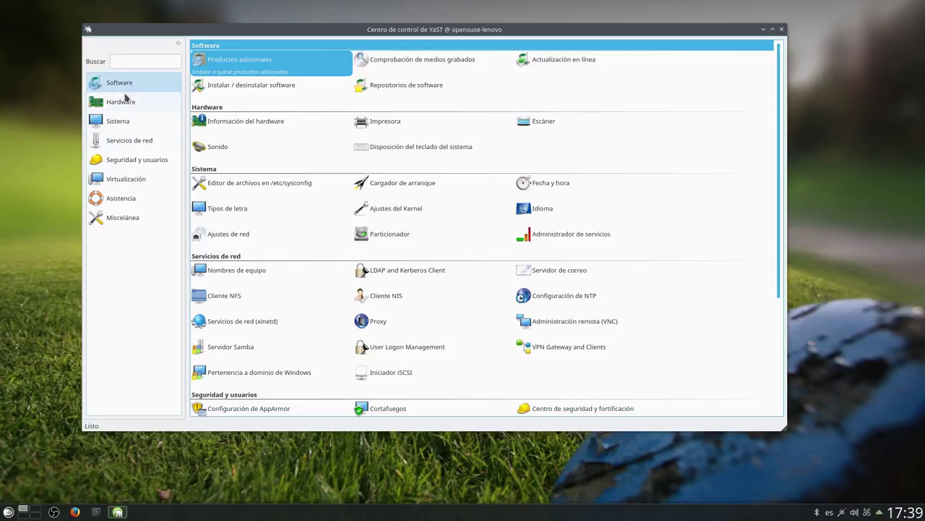
- Open Ajustes de red in YaST, review the network configuration methods under Opciones globales, and cancel without changes
click(243, 241)
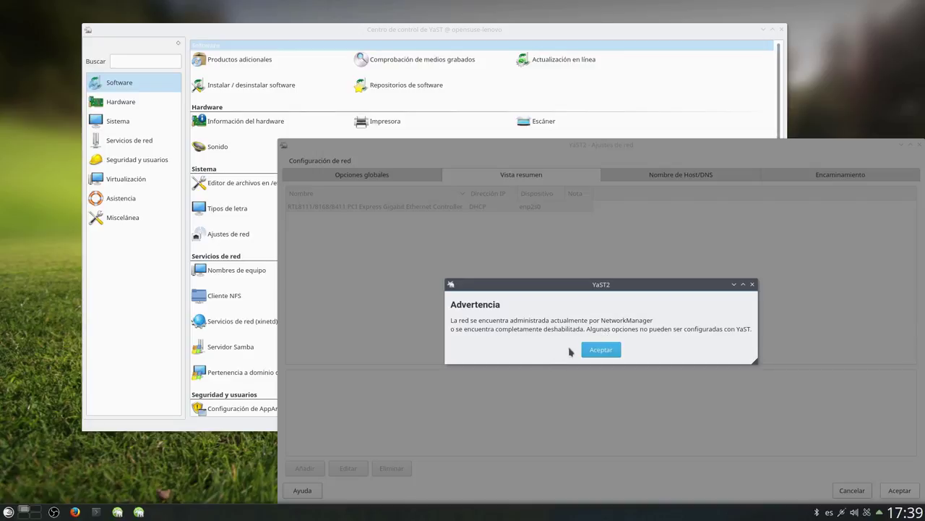
click(594, 350)
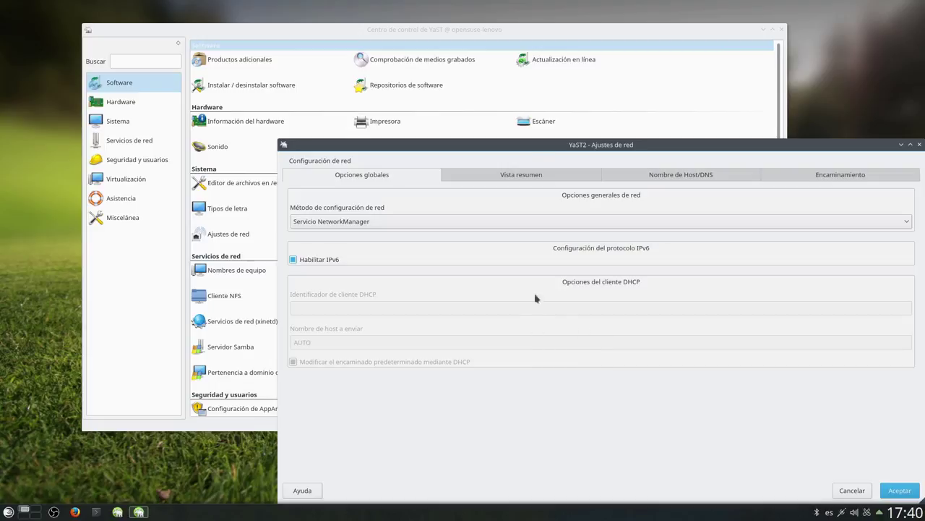
drag(525, 152, 451, 128)
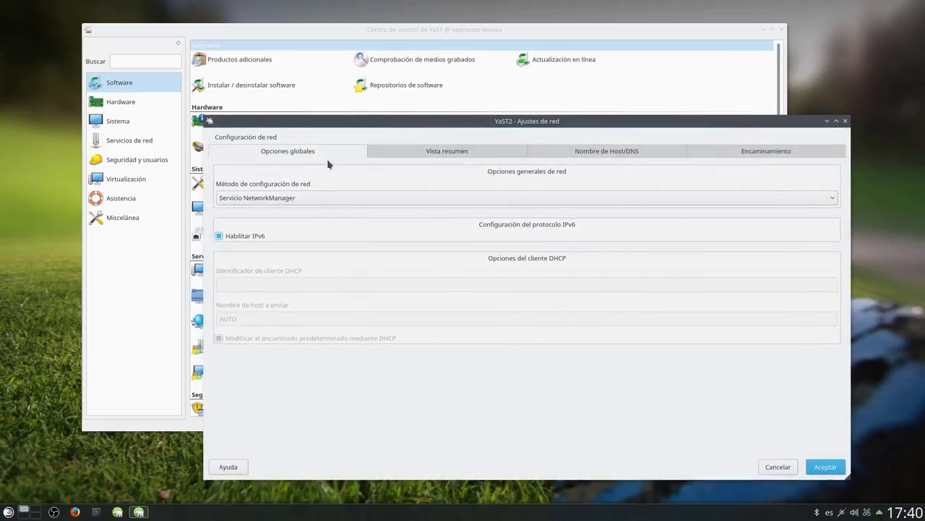
click(305, 199)
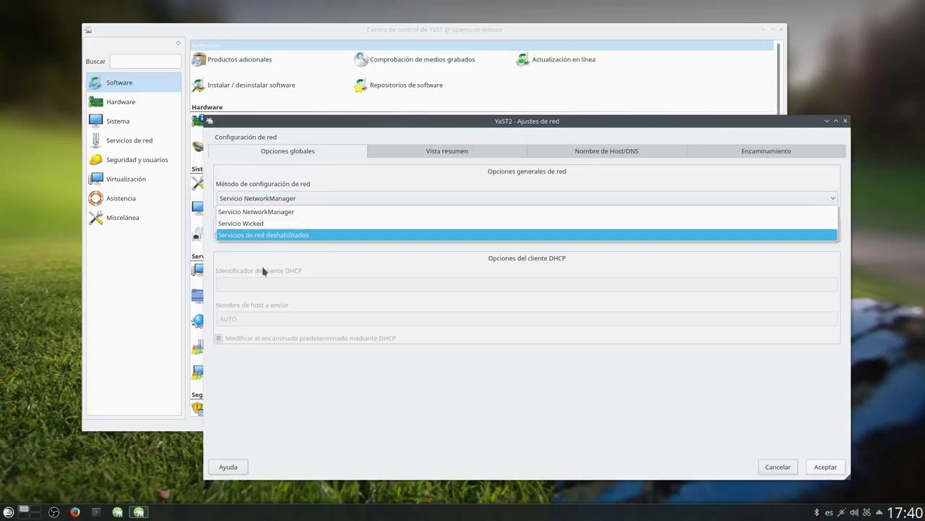
click(472, 128)
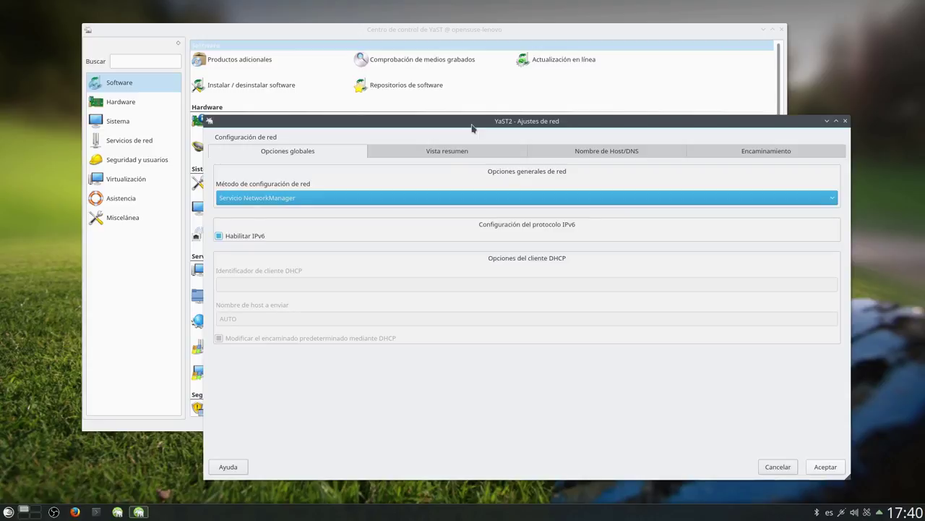
click(778, 469)
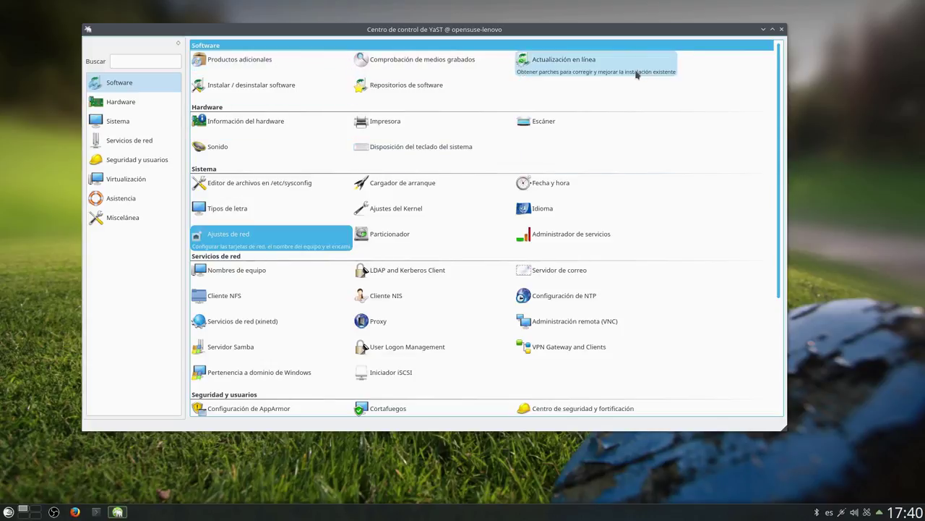
- Open Instalar / desinstalar software in YaST and look through the list of software patterns
click(279, 85)
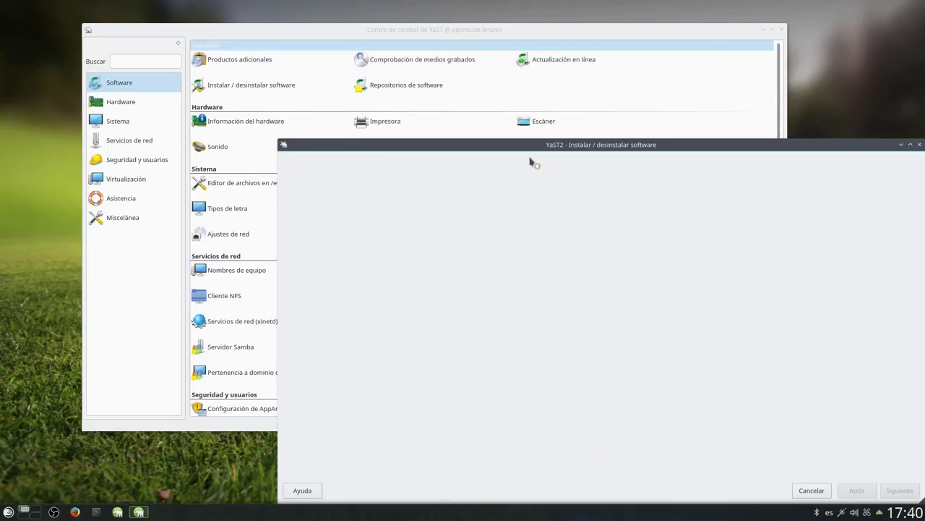
drag(603, 146, 397, 25)
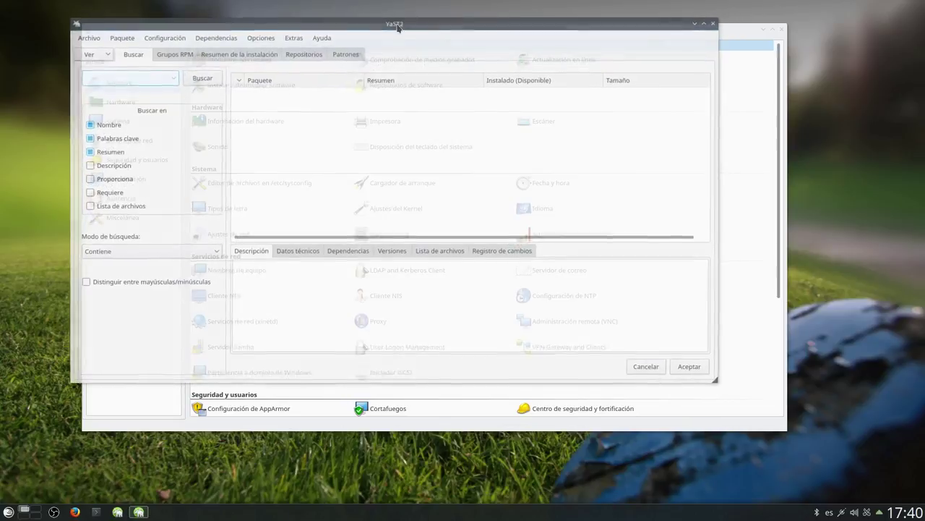
click(94, 57)
click(91, 66)
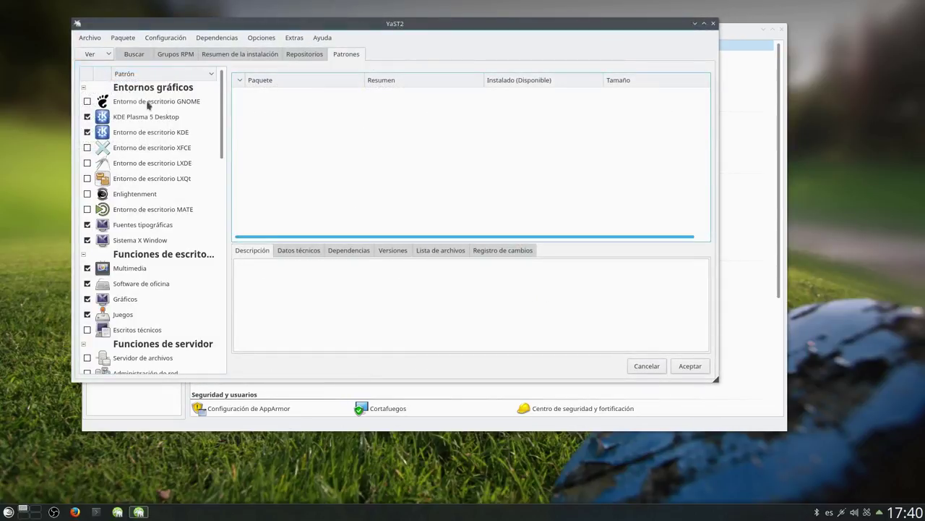
scroll(188, 166, down, 5)
scroll(196, 184, down, 5)
scroll(196, 184, up, 6)
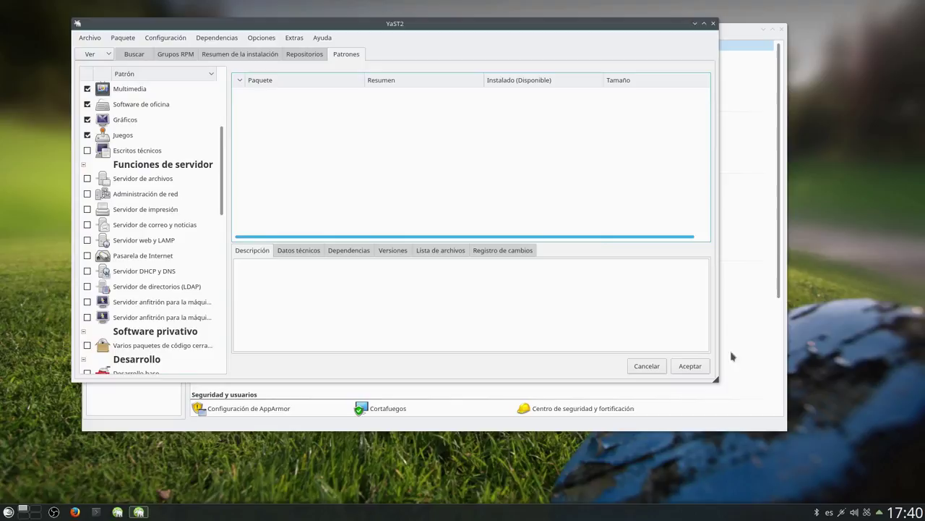
- Maximize the software manager and view its packages by package groups, RPM groups and languages in turn
click(704, 23)
click(18, 38)
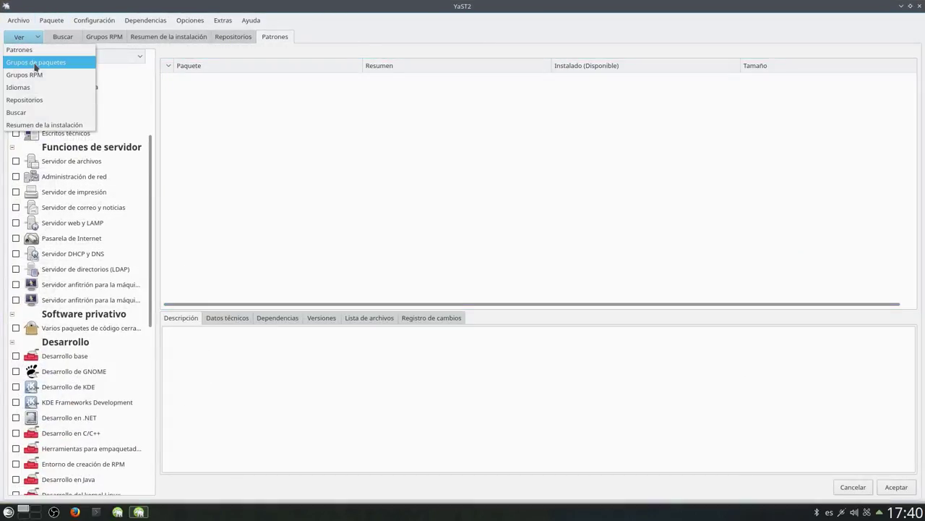
click(30, 62)
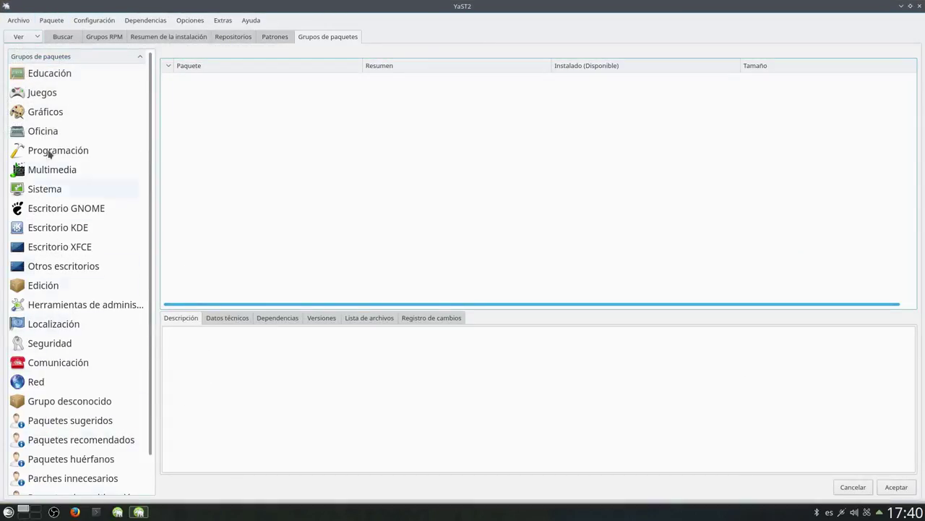
click(23, 34)
click(29, 76)
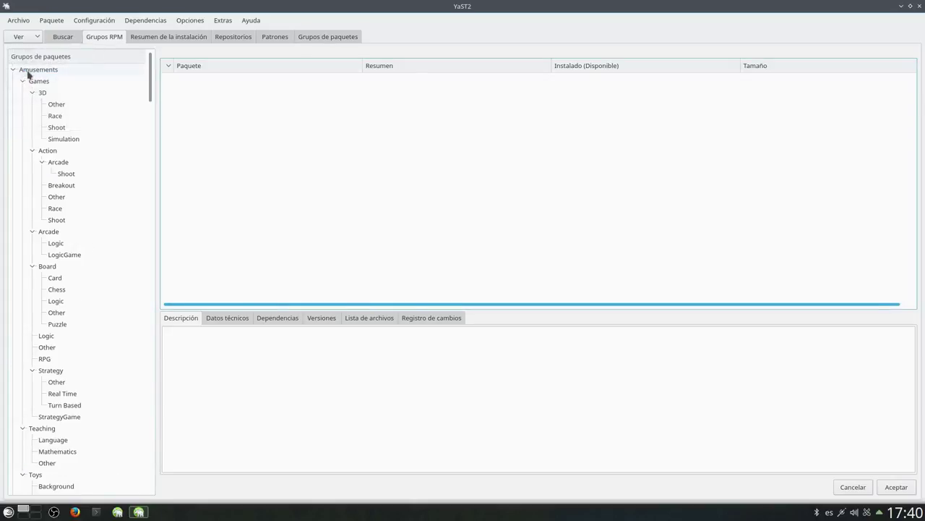
click(28, 38)
click(40, 89)
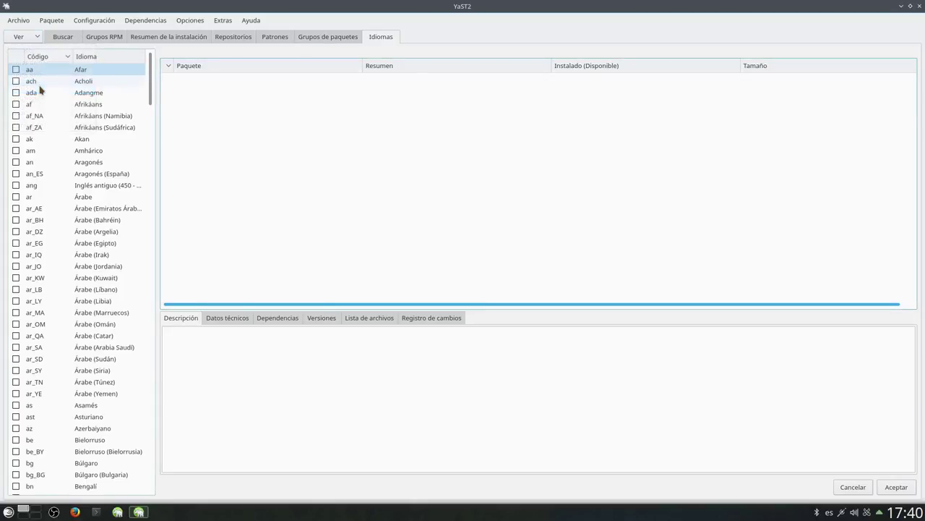
- Find Español (España) in the language list and view its translation packages
scroll(93, 338, down, 3)
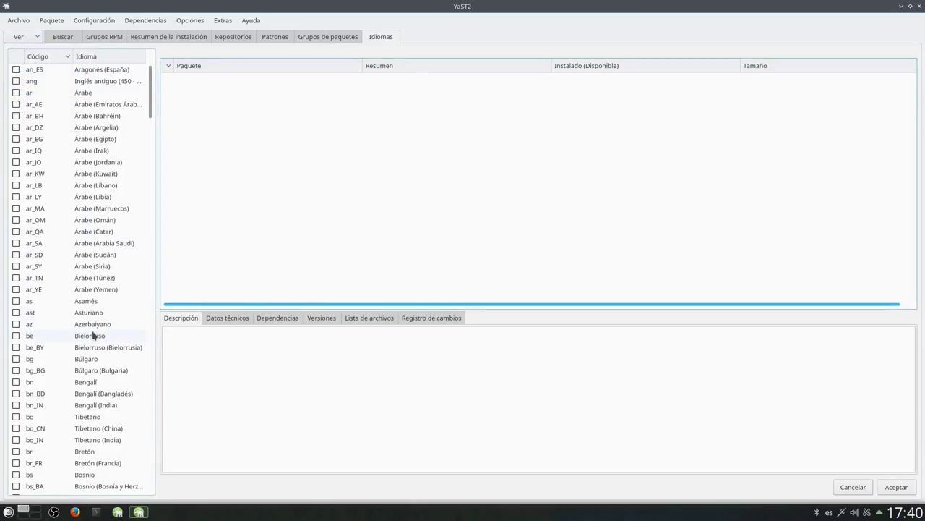
scroll(92, 336, up, 3)
scroll(93, 336, down, 20)
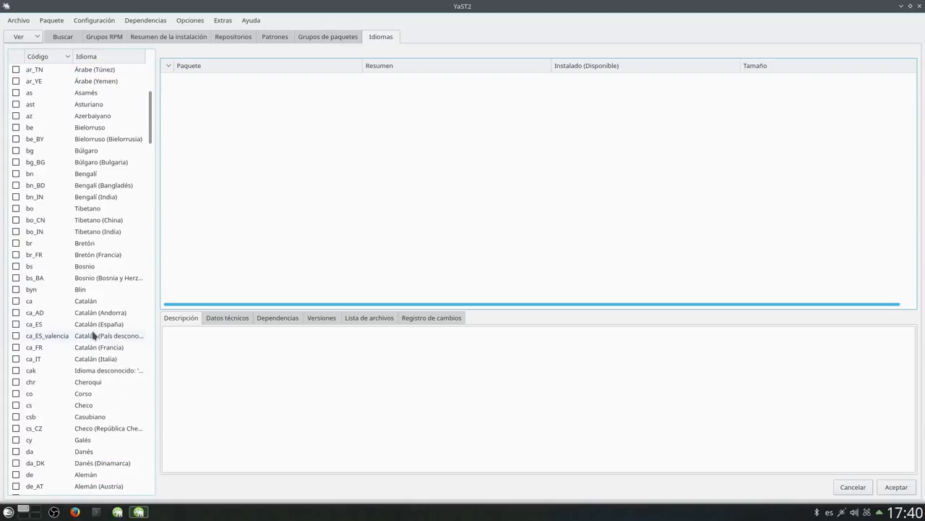
scroll(92, 337, down, 8)
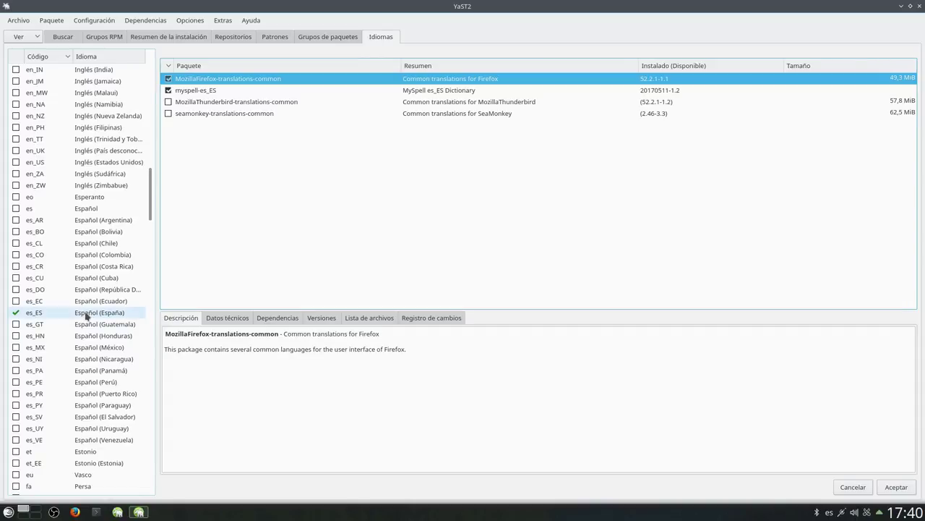
click(120, 313)
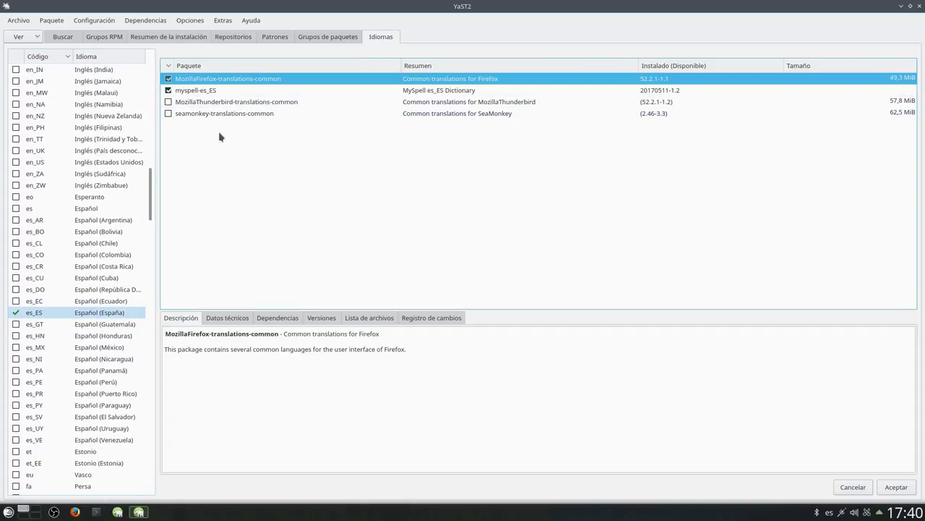
- View the packages by repository, look over the configured repositories, and close the software manager
click(33, 38)
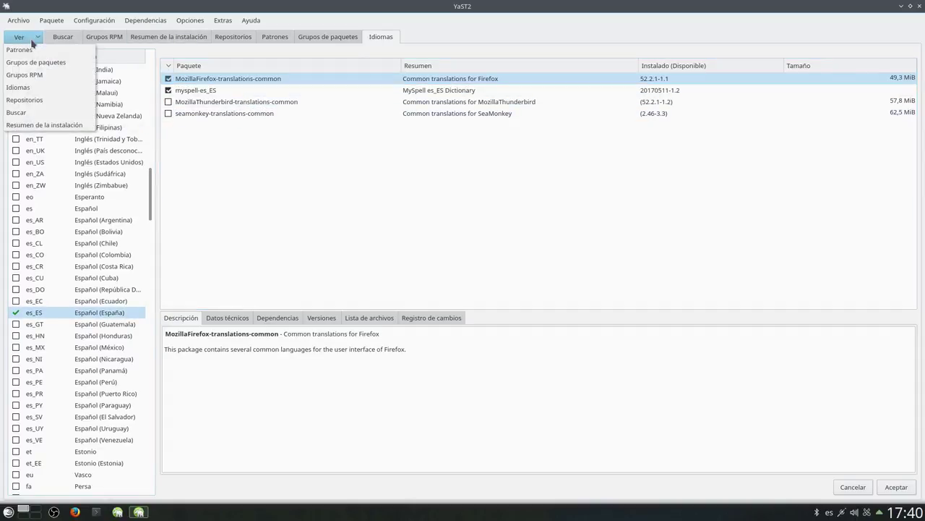
click(45, 103)
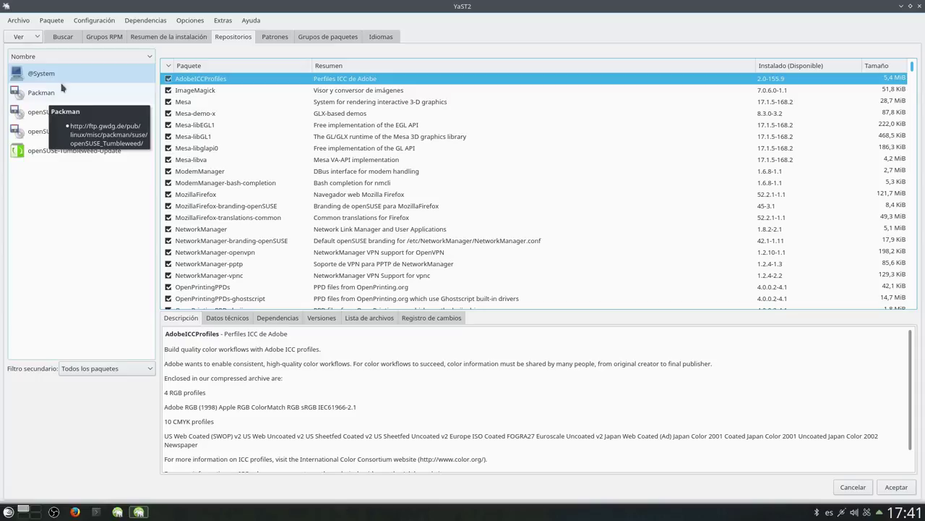
click(28, 38)
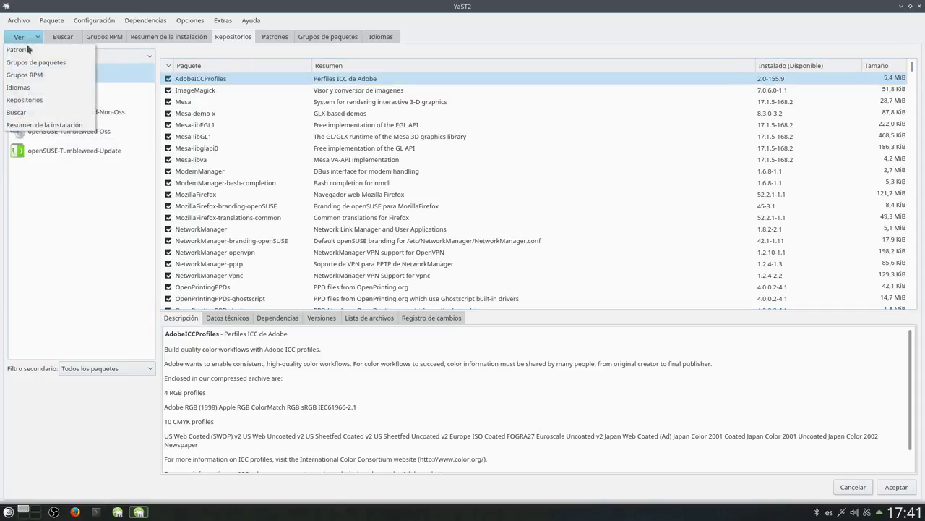
click(79, 215)
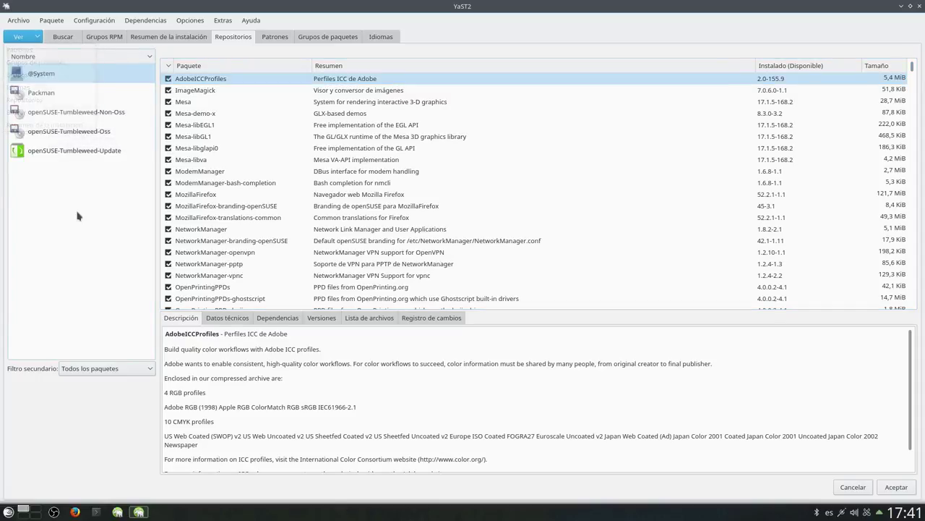
click(920, 7)
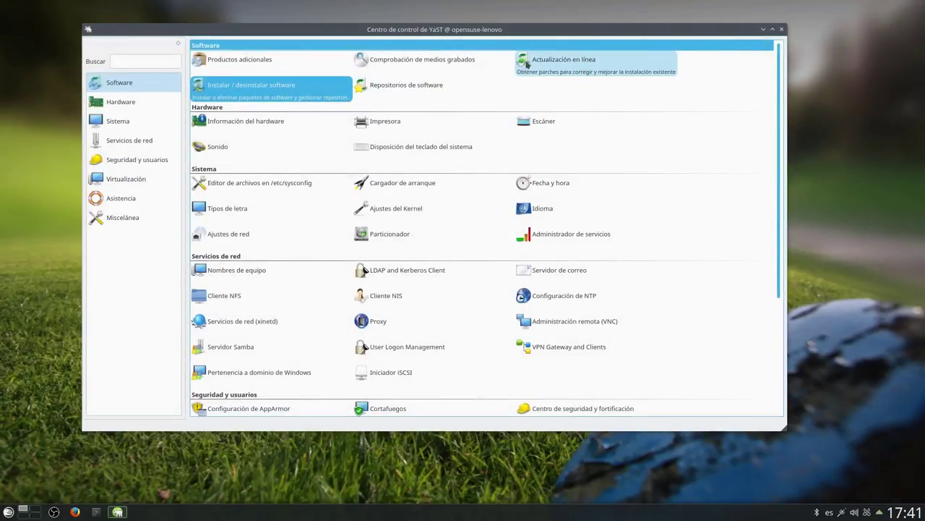
- Open Repositorios de software in YaST, minimize the control center, and move and enlarge the repositories window
click(411, 90)
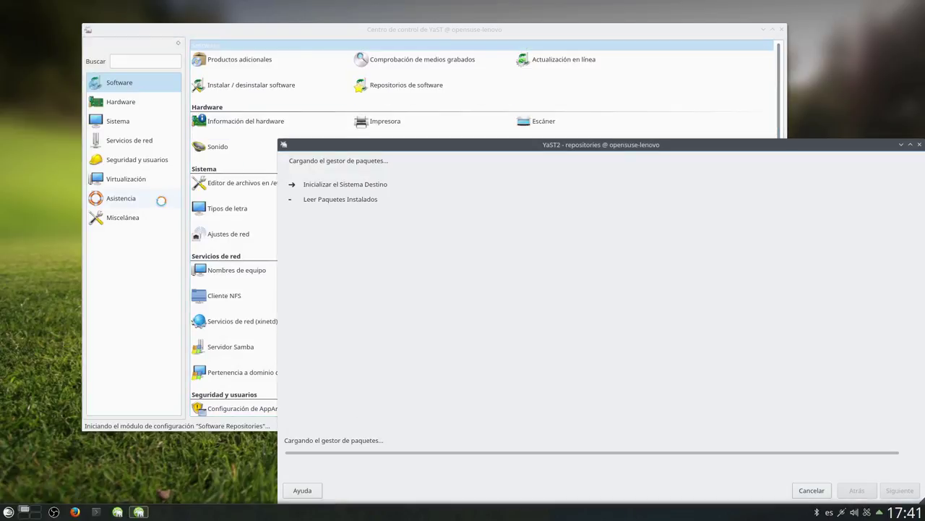
click(766, 29)
drag(720, 143, 529, 106)
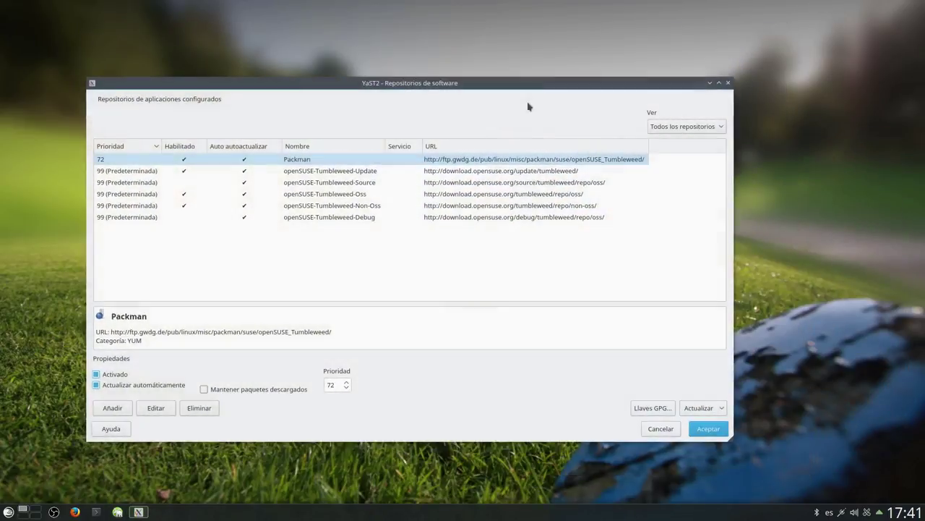
drag(732, 443, 797, 471)
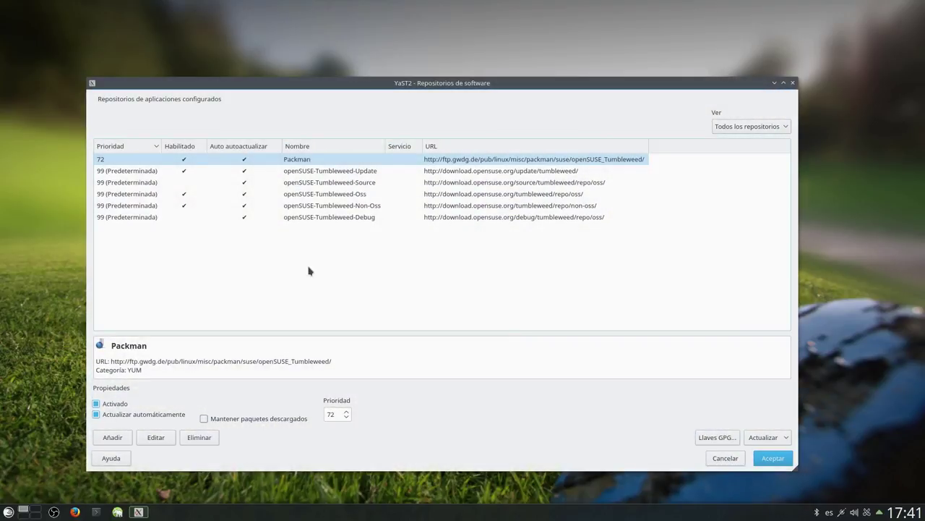
- Compare the details and priority of the Packman repository with those of openSUSE-Tumbleweed-Debug and openSUSE-Tumbleweed-Update
click(321, 220)
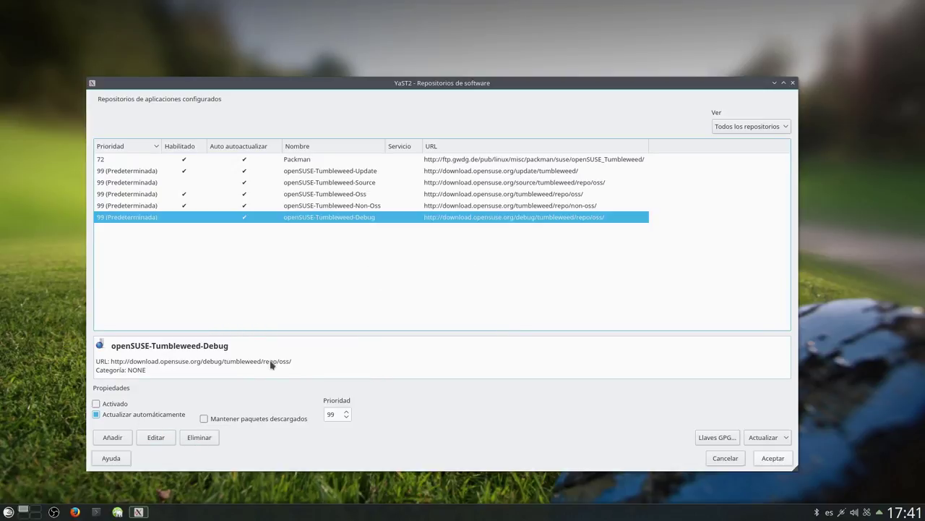
click(315, 163)
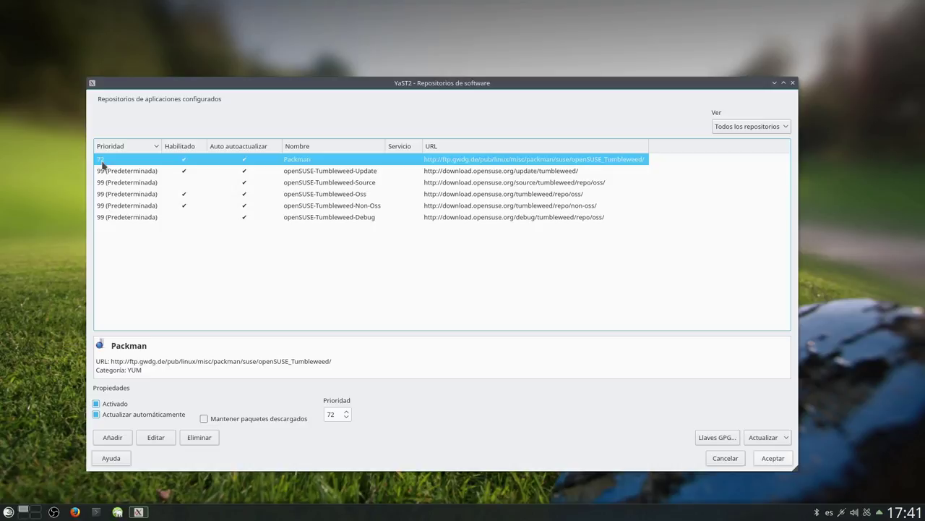
click(329, 172)
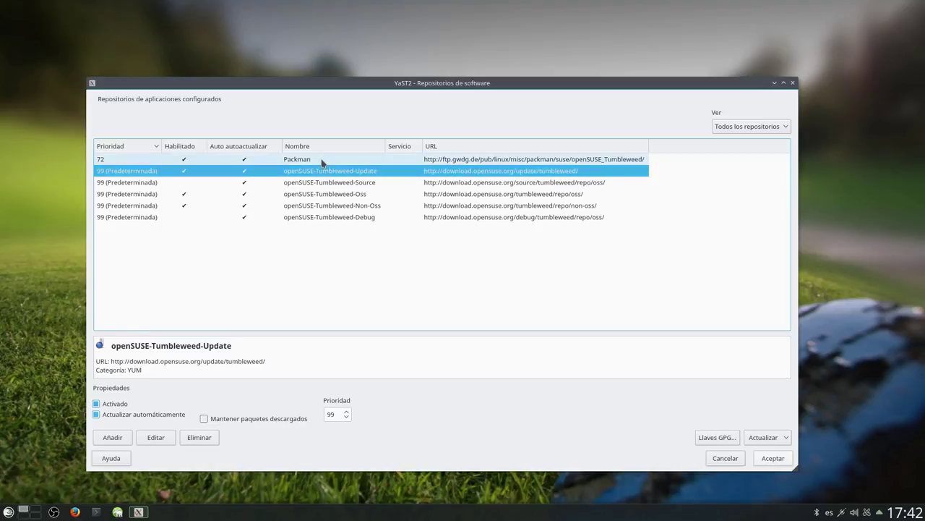
click(323, 160)
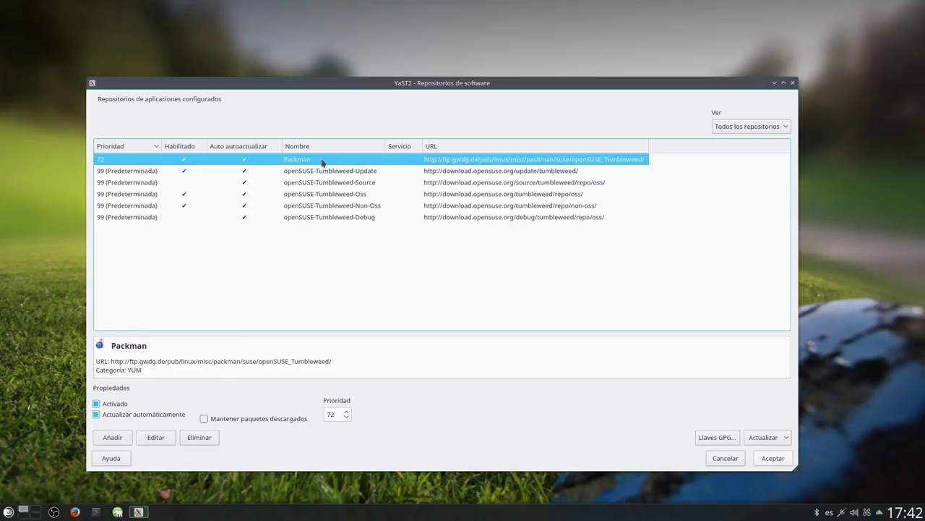
- Review the properties of the Oss, Debug, Source, Update, Non-Oss and Packman repositories, and cancel without changes
click(351, 194)
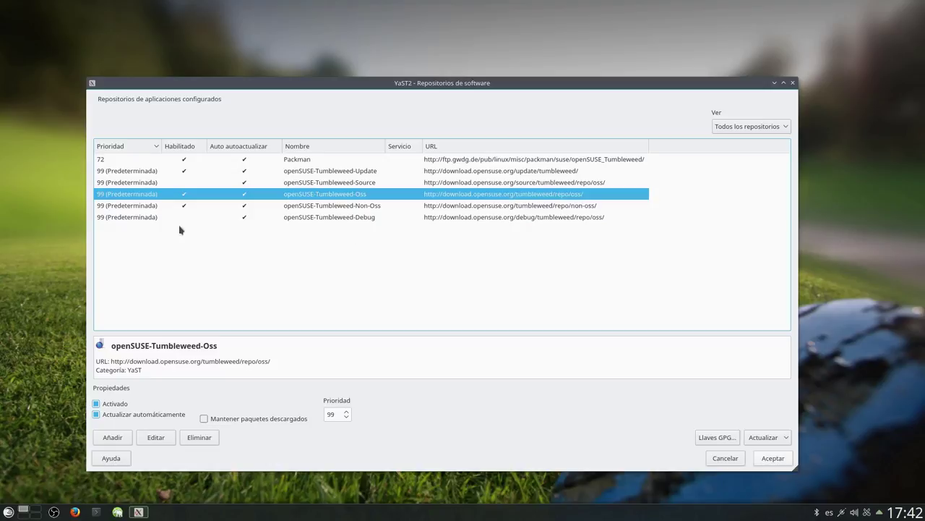
click(332, 218)
click(329, 184)
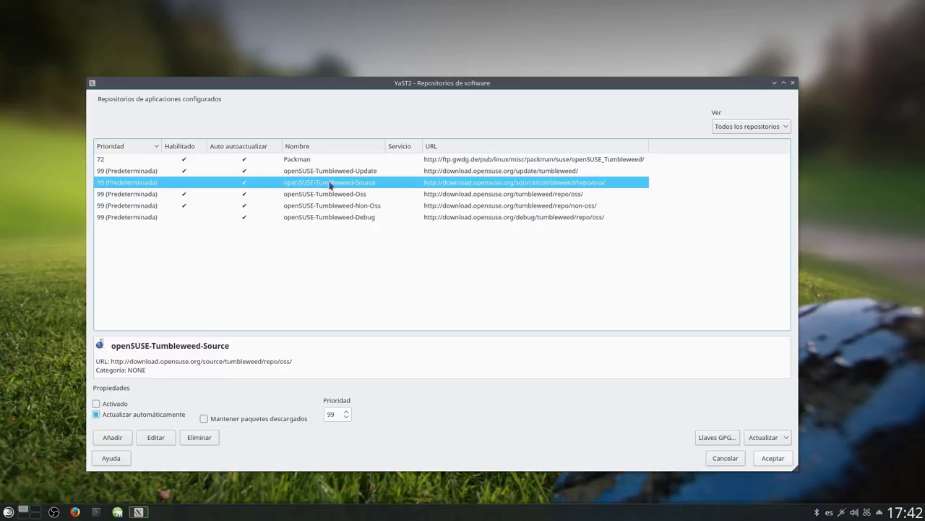
click(367, 172)
click(361, 194)
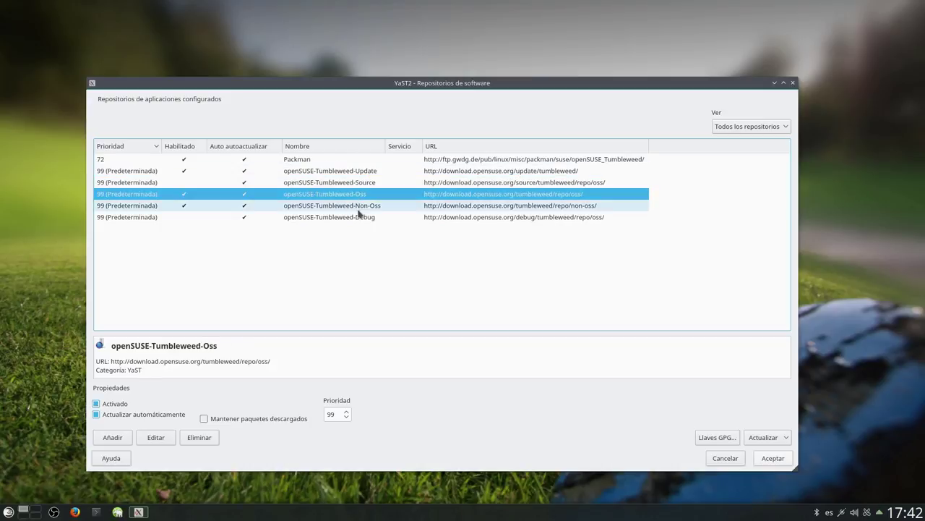
click(360, 207)
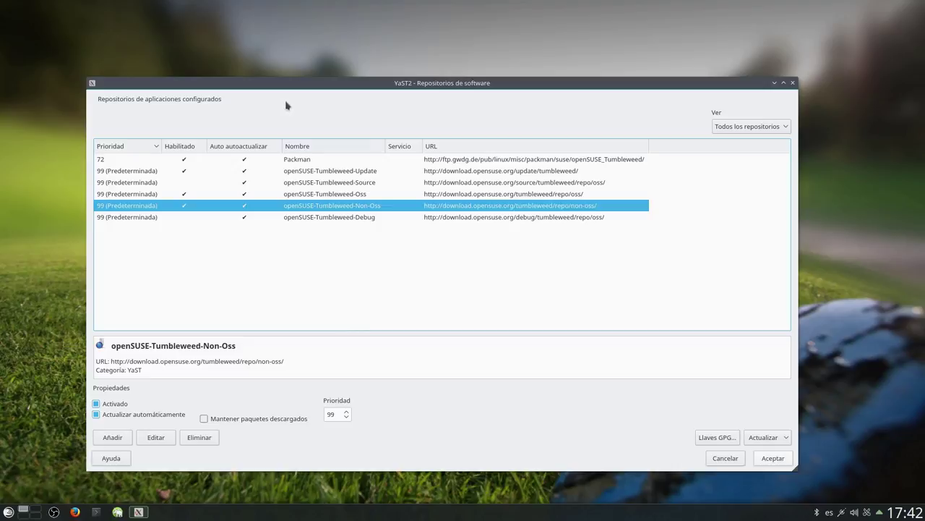
click(322, 164)
click(736, 460)
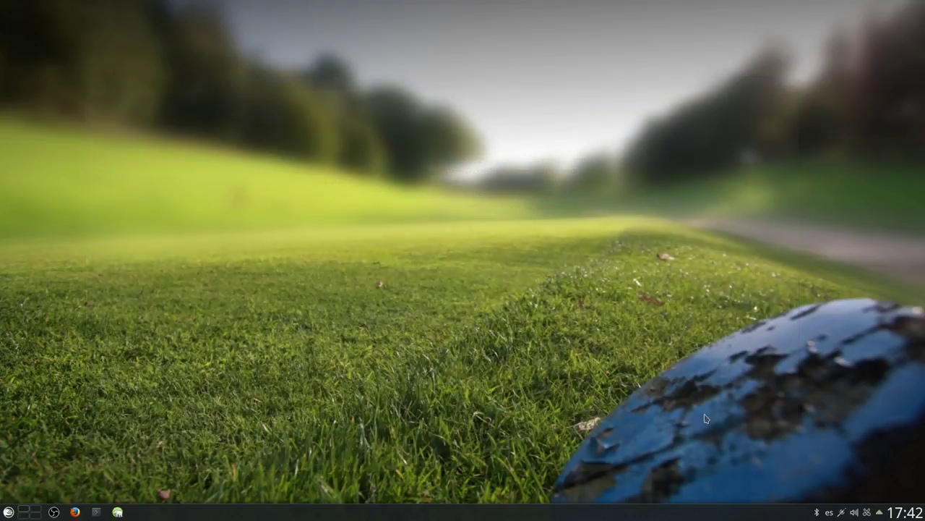
- Restore the YaST control center, look through its remaining modules, and close it
click(118, 512)
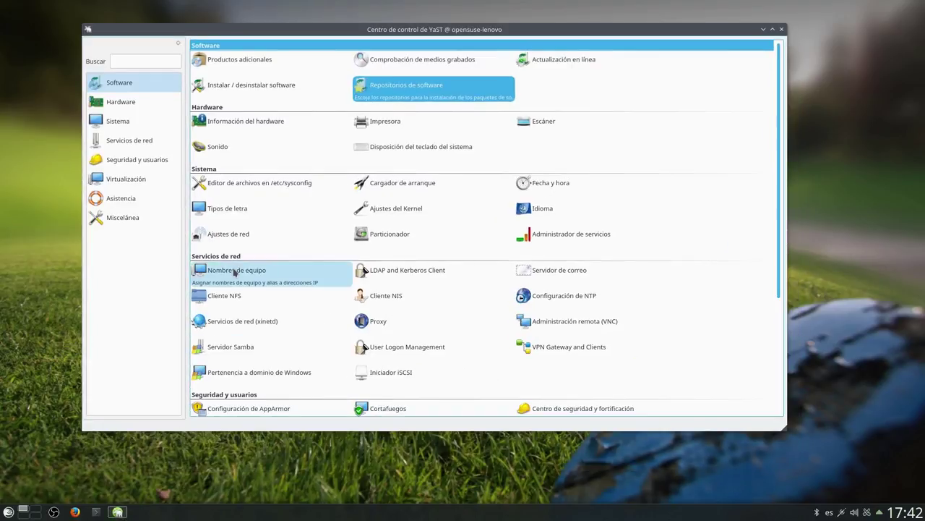
scroll(235, 273, down, 5)
scroll(217, 289, up, 5)
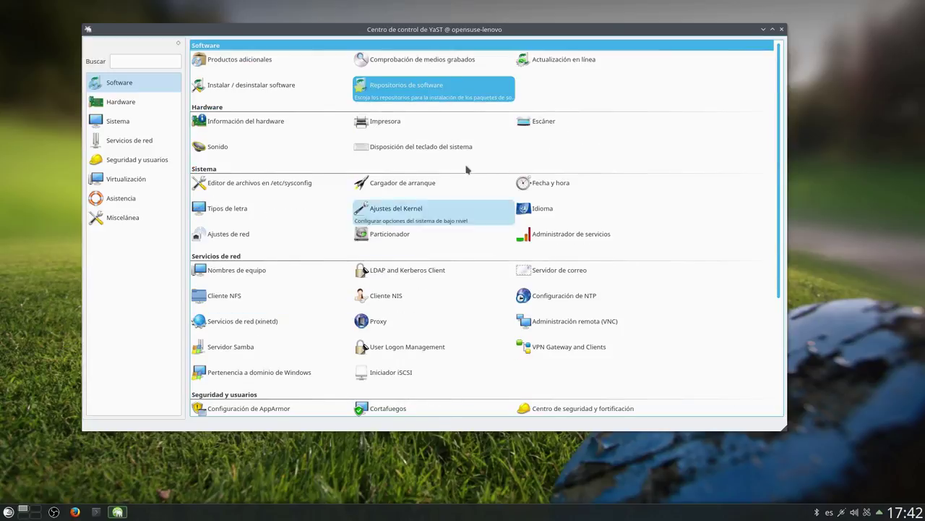
click(782, 30)
- Switch to Firefox and open the bookmarked Additional package repositories - openSUSE page in a new tab
click(75, 512)
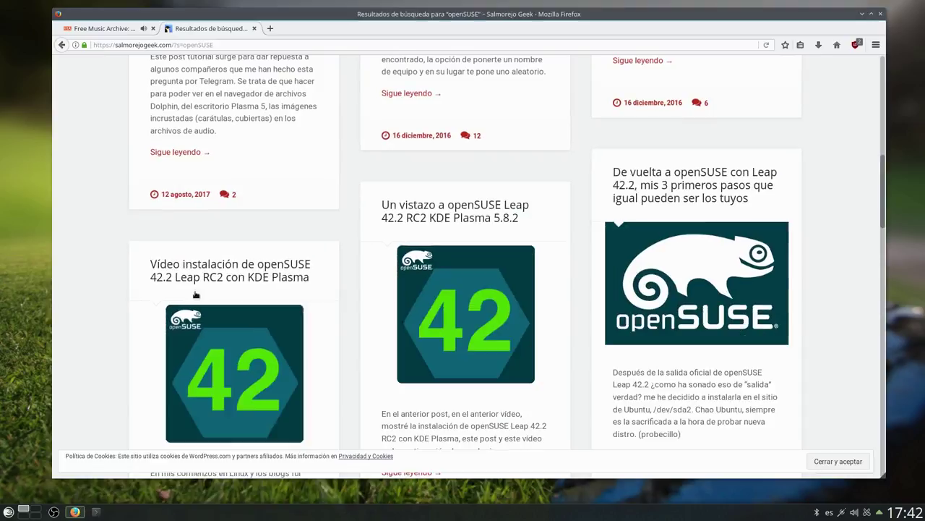
click(270, 29)
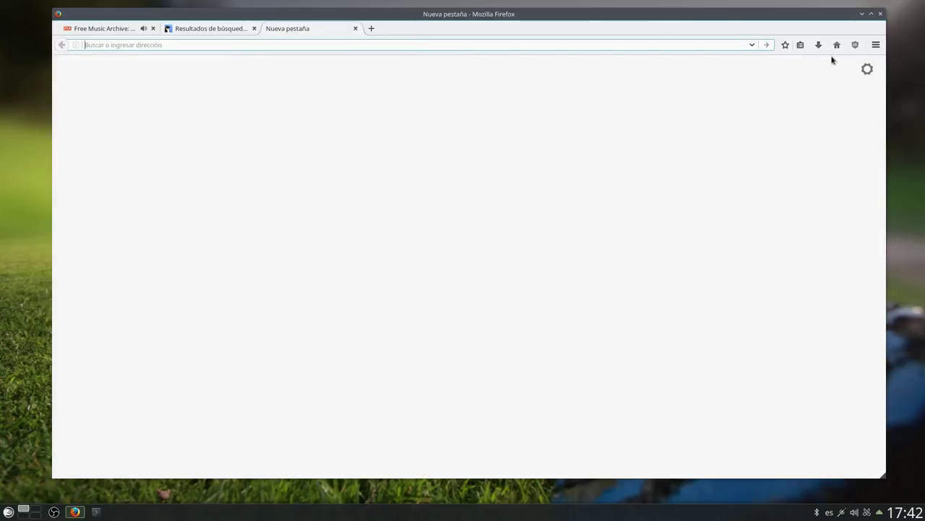
click(801, 46)
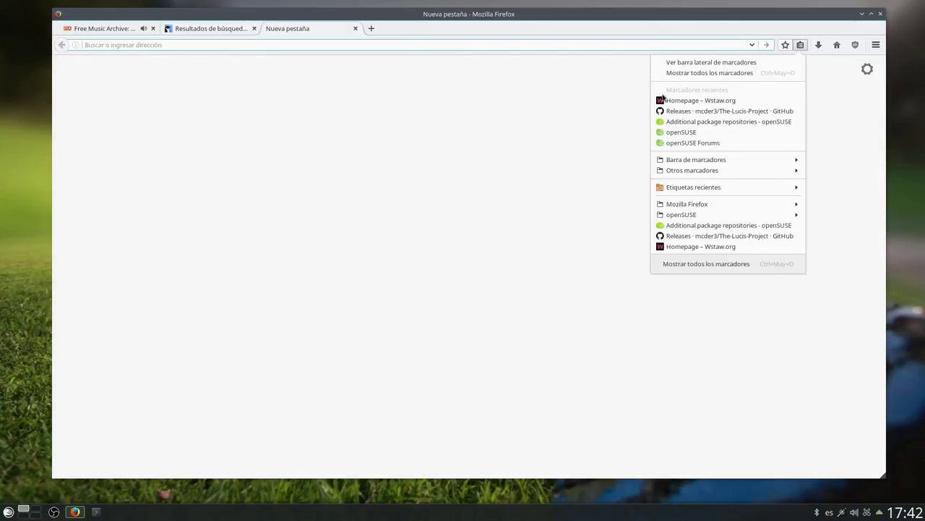
click(707, 225)
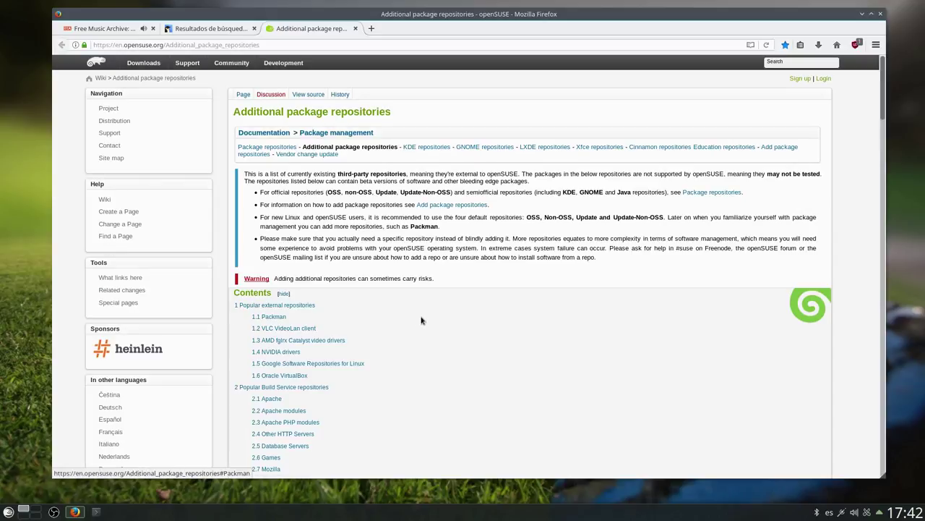
- Examine the zypper command for adding all of Packman on Tumbleweed, return to the start of the page, and minimize Firefox
scroll(423, 315, down, 2)
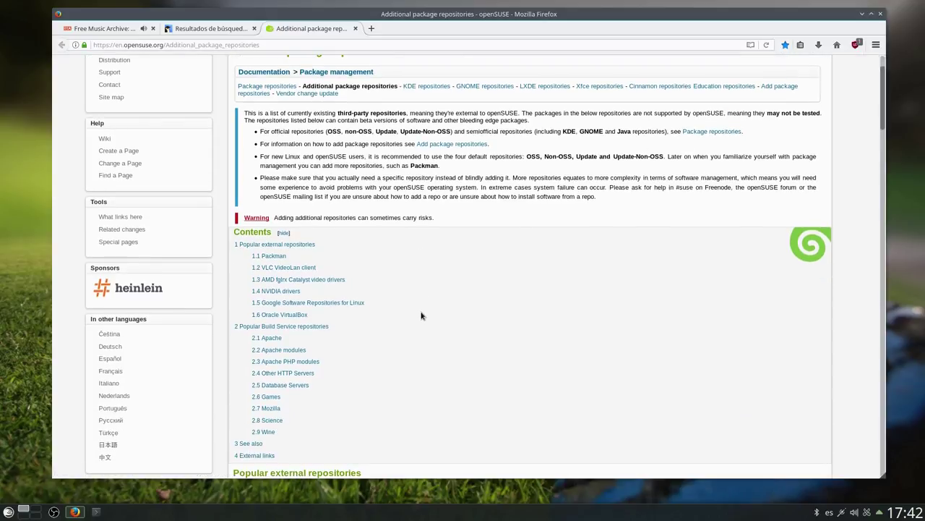
scroll(422, 315, up, 2)
scroll(424, 316, down, 12)
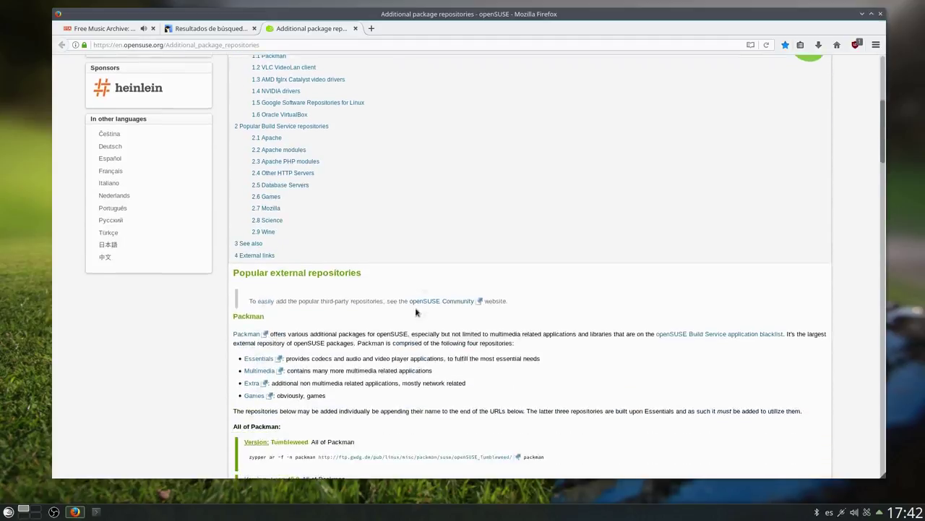
scroll(381, 210, down, 1)
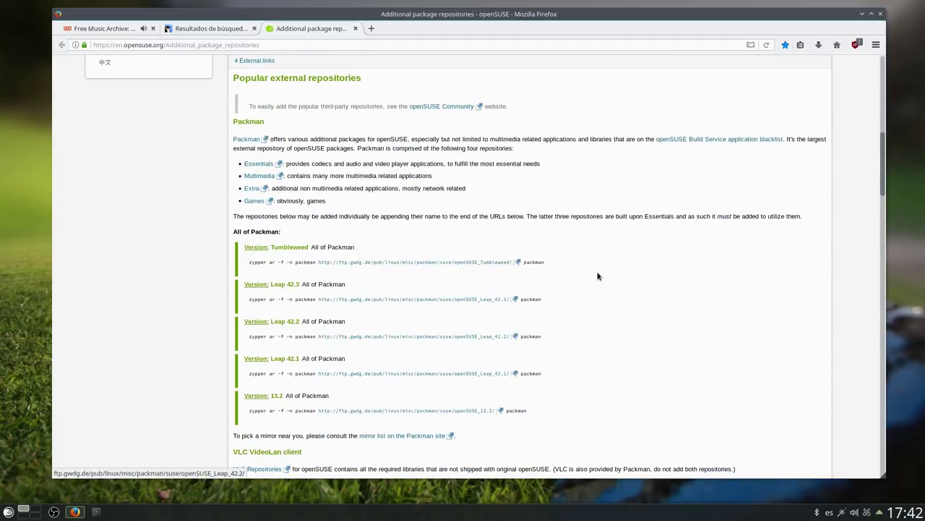
drag(248, 266, 513, 265)
click(151, 362)
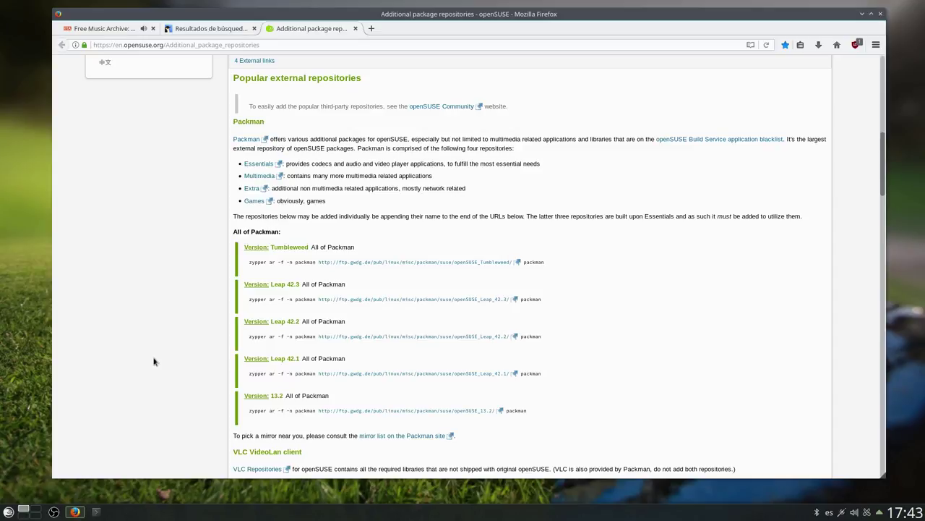
scroll(146, 258, up, 10)
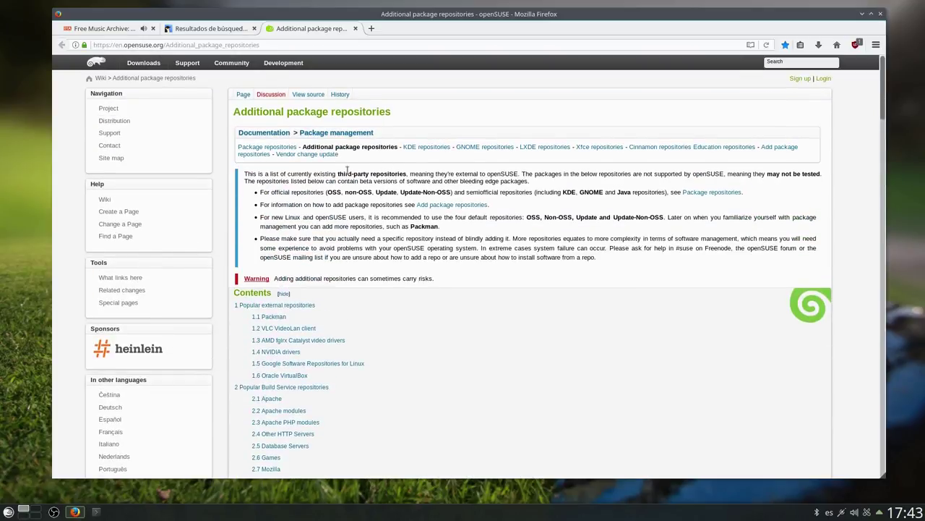
click(862, 14)
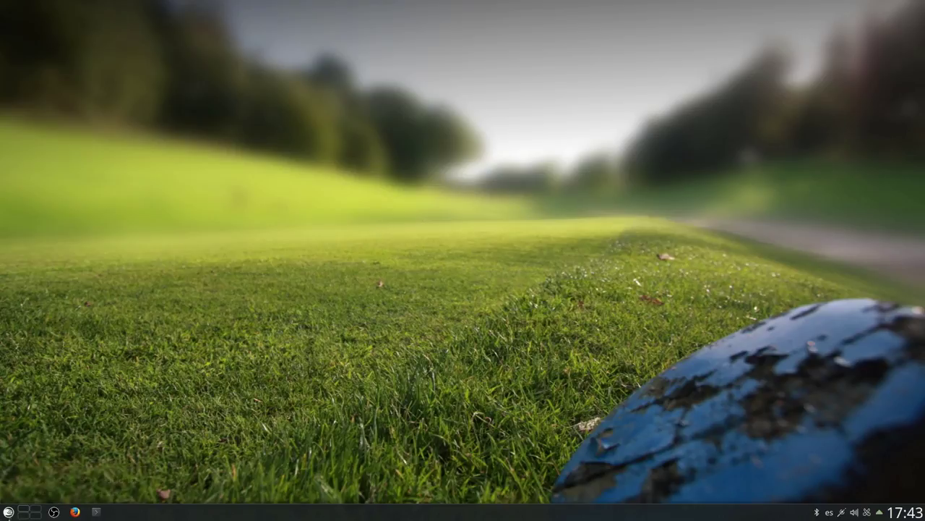
- Open the application launcher and show the categories of all installed applications
click(9, 511)
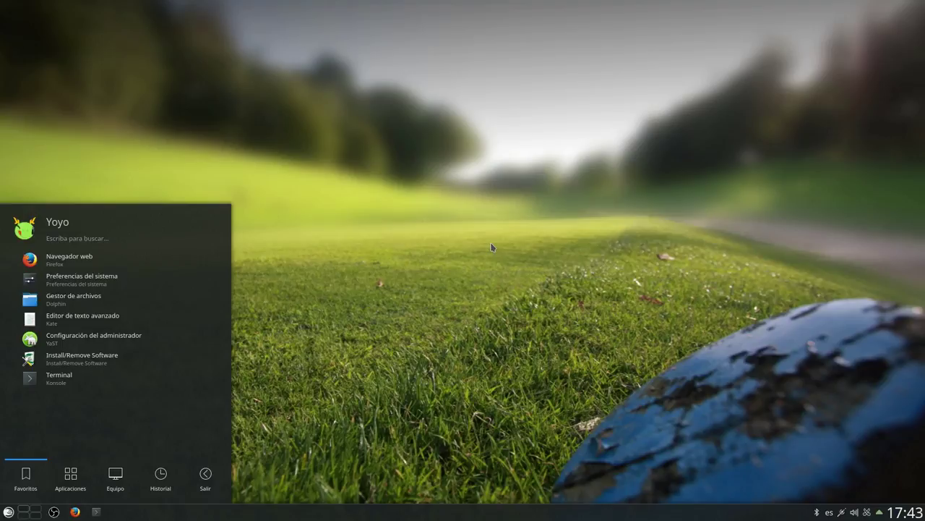
click(69, 471)
scroll(79, 318, up, 1)
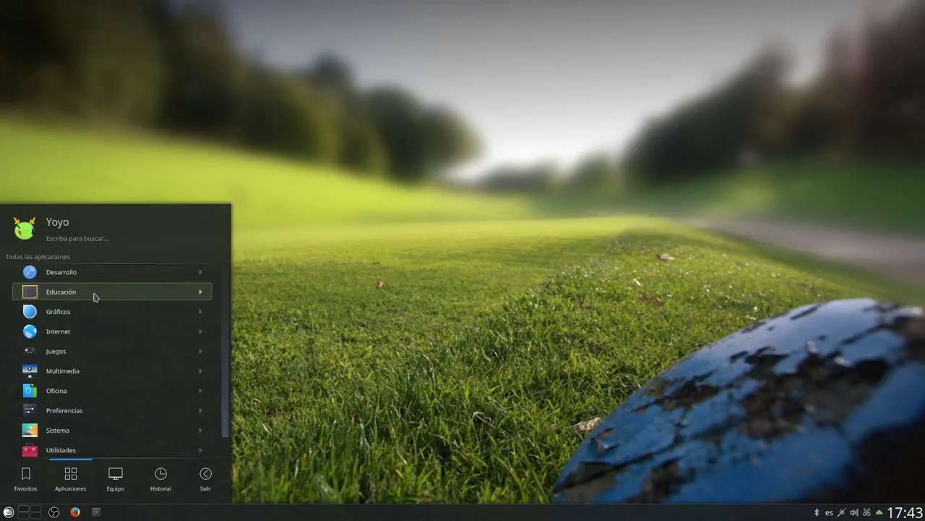
- Look through the installed applications in the Gráficos and Internet categories, returning to the category list after each
click(82, 319)
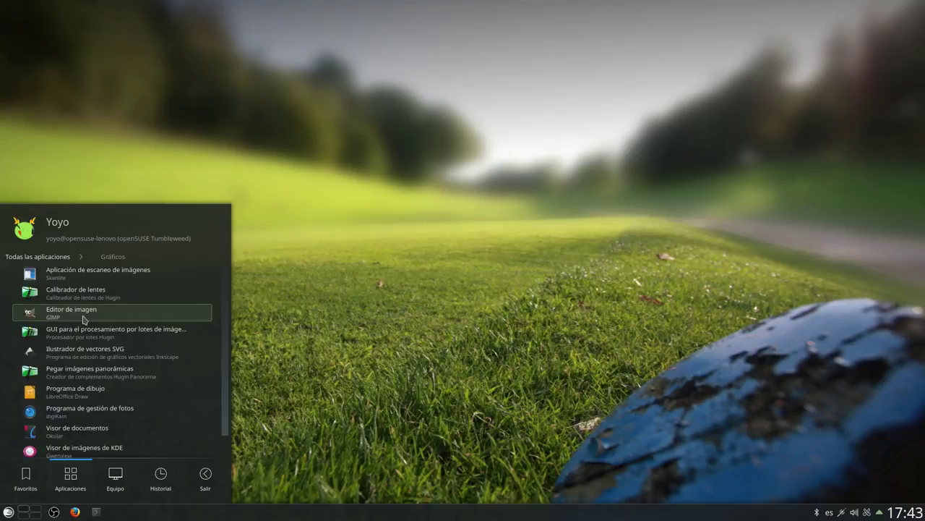
scroll(88, 337, down, 1)
scroll(88, 339, down, 1)
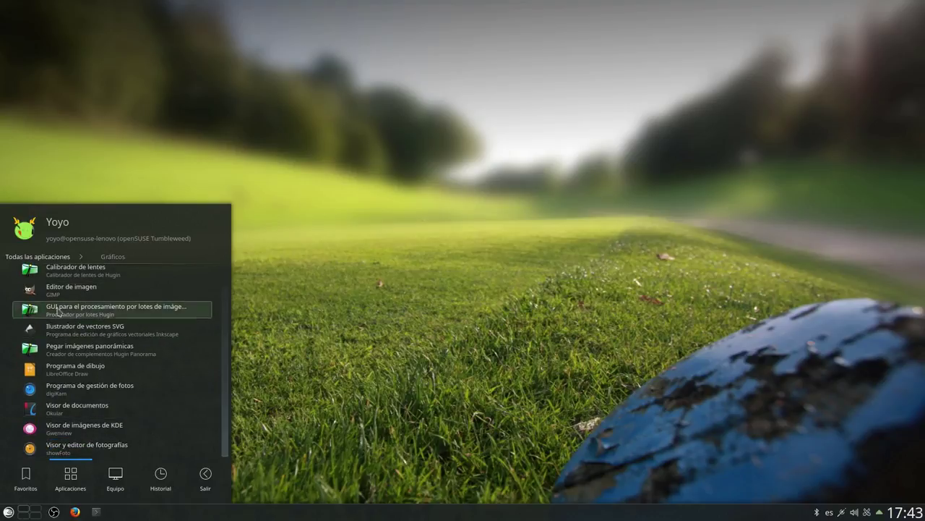
click(50, 256)
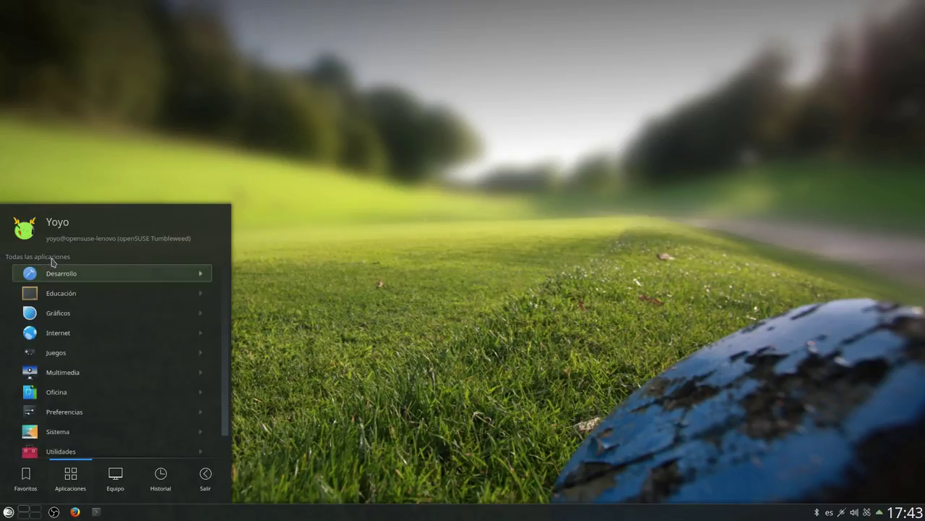
click(61, 332)
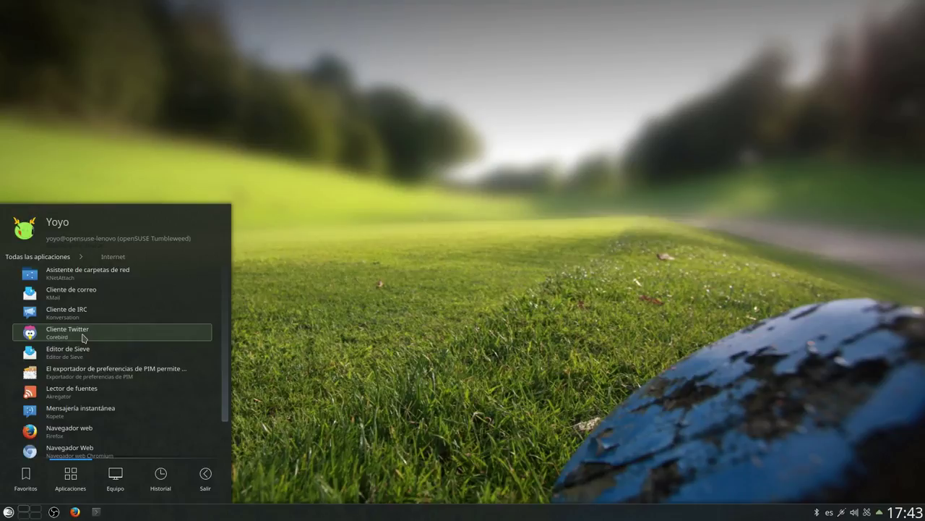
scroll(82, 338, down, 2)
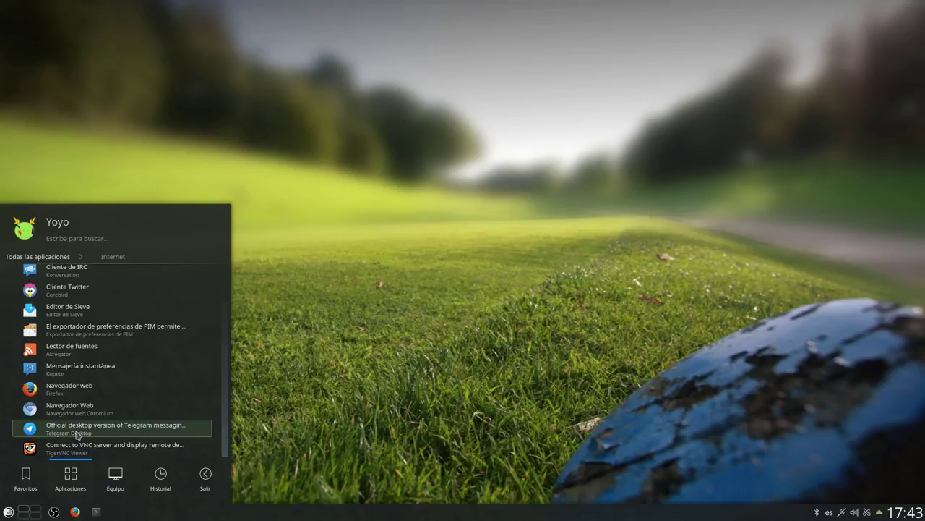
click(41, 257)
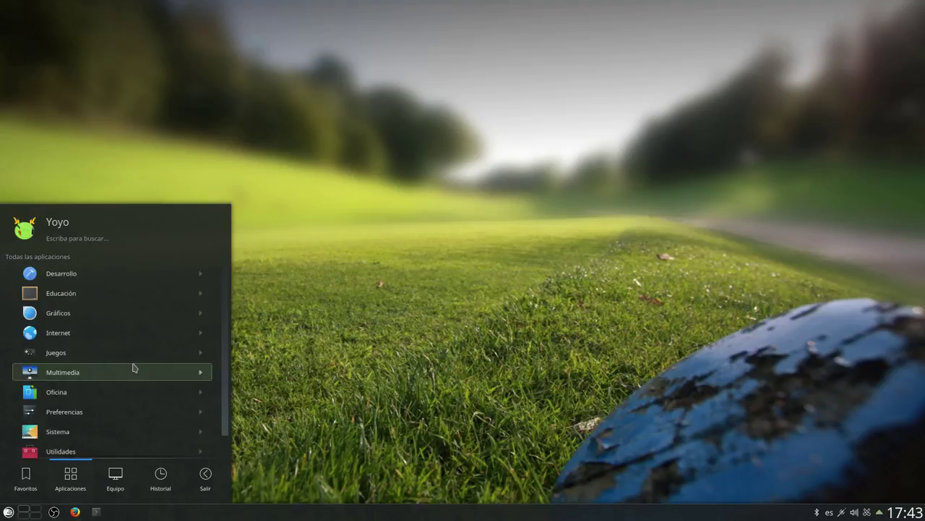
- Look through the installed applications in the Multimedia category down to OBS, and return to all categories
click(112, 372)
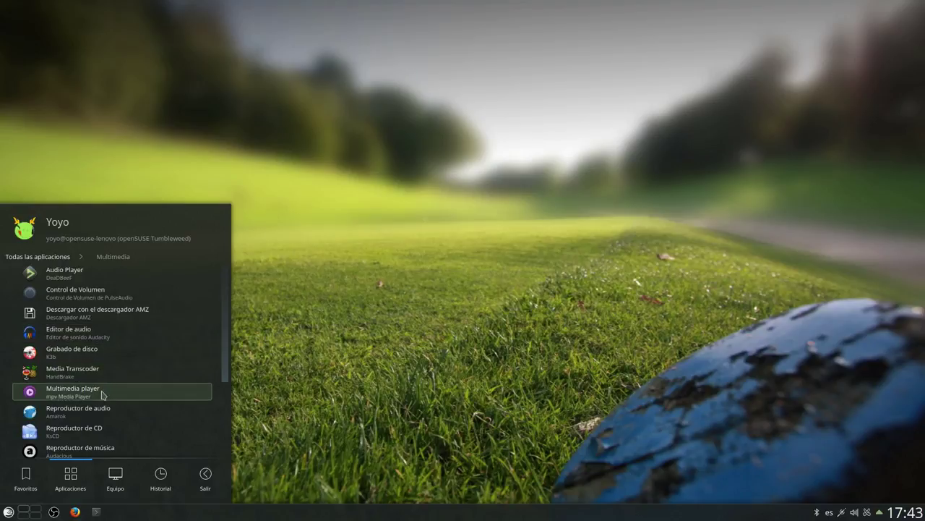
scroll(105, 391, down, 2)
scroll(101, 409, down, 1)
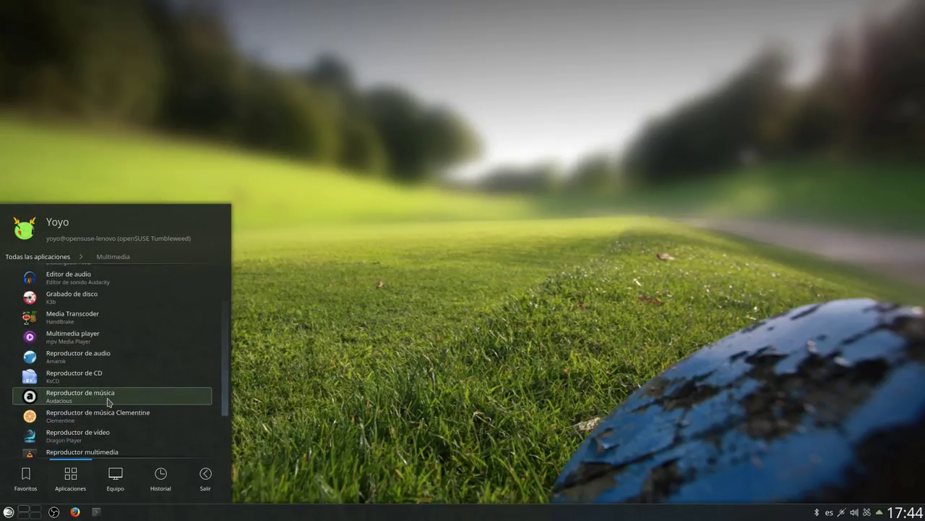
scroll(111, 404, down, 1)
scroll(111, 403, down, 1)
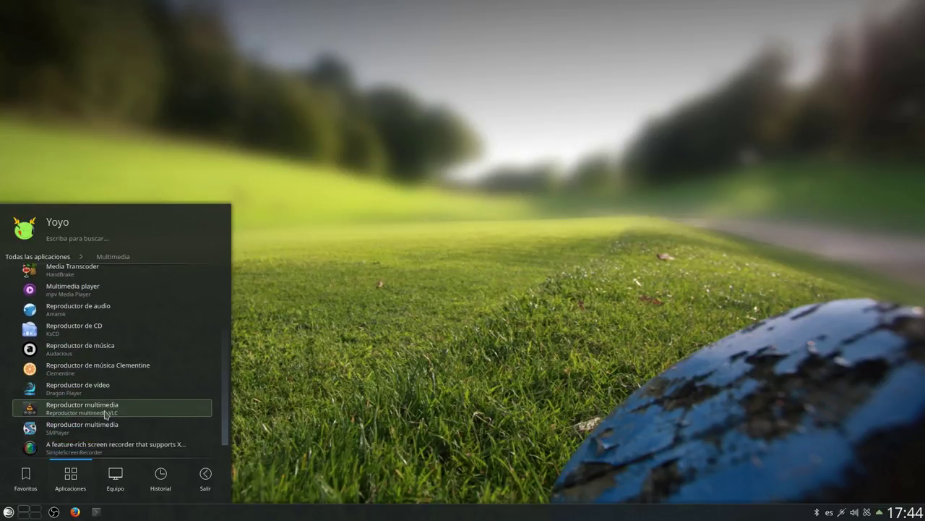
scroll(108, 413, down, 1)
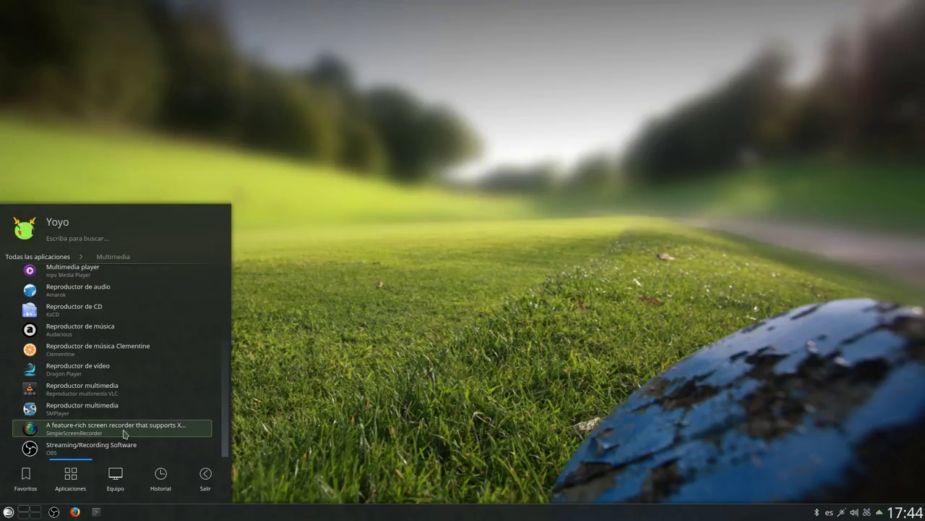
click(37, 256)
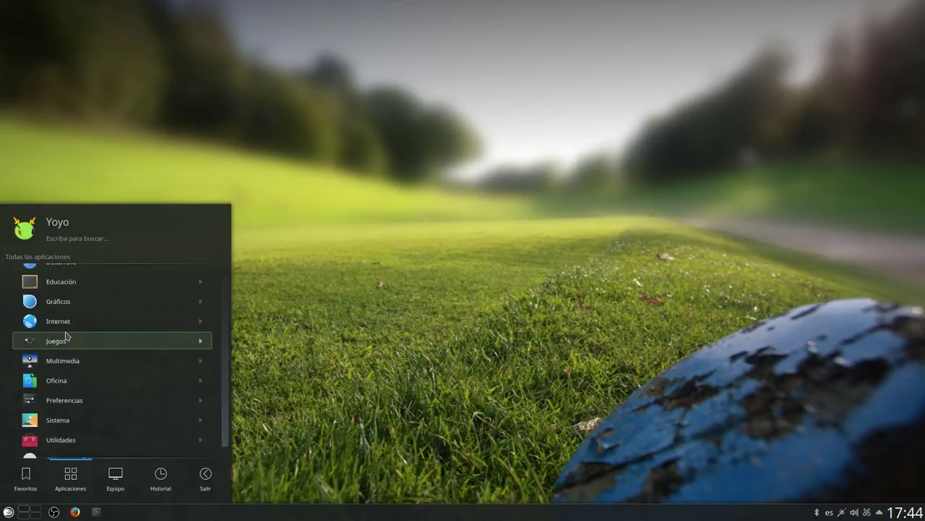
- Look through the installed applications in the Oficina category and return to the category list
click(104, 373)
scroll(107, 354, down, 2)
scroll(112, 348, down, 1)
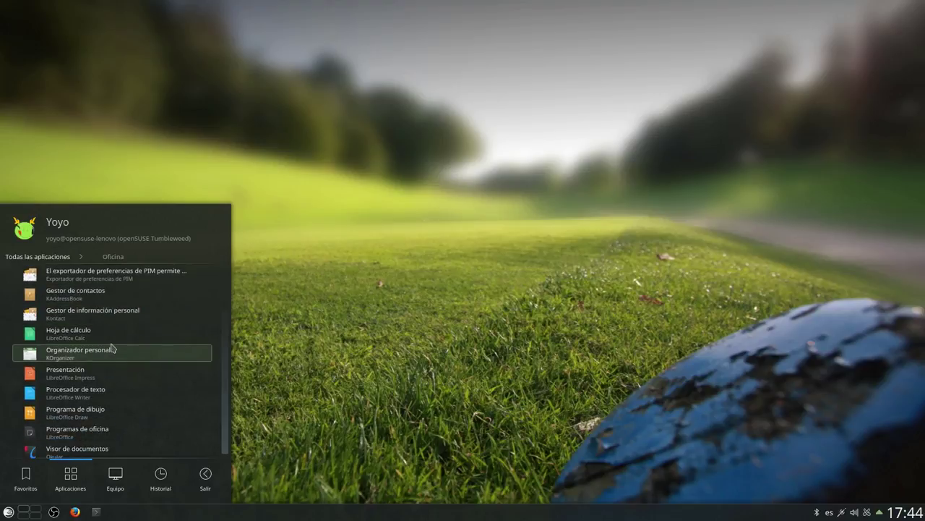
scroll(108, 343, down, 1)
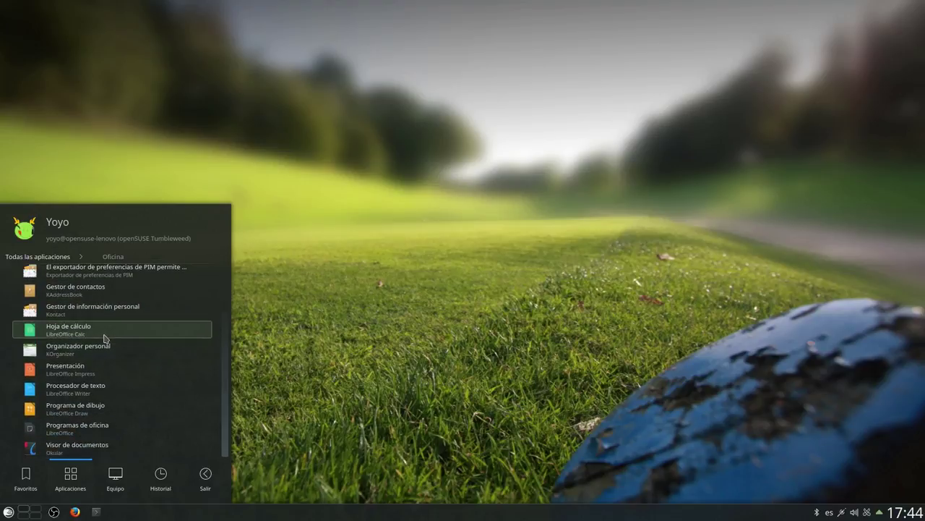
click(40, 257)
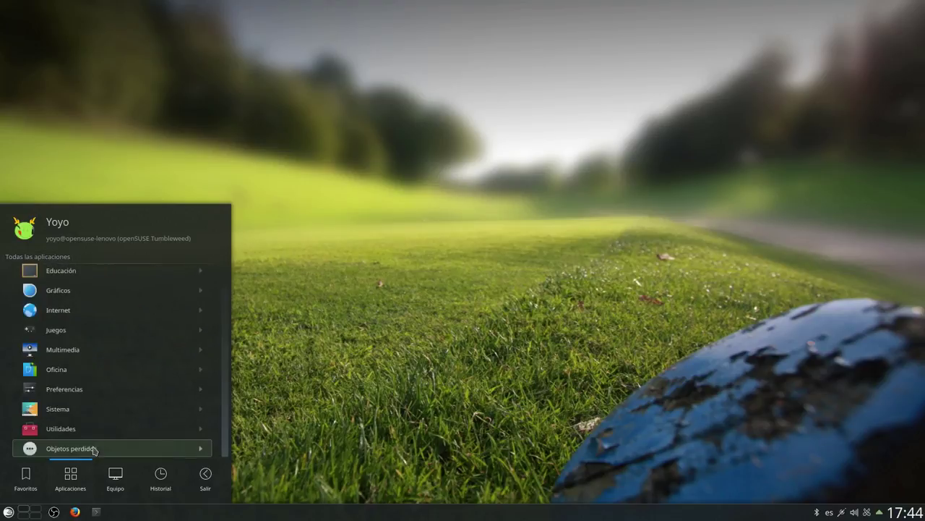
- Examine the full list of tools in the Sistema category and go back to all application categories
click(92, 411)
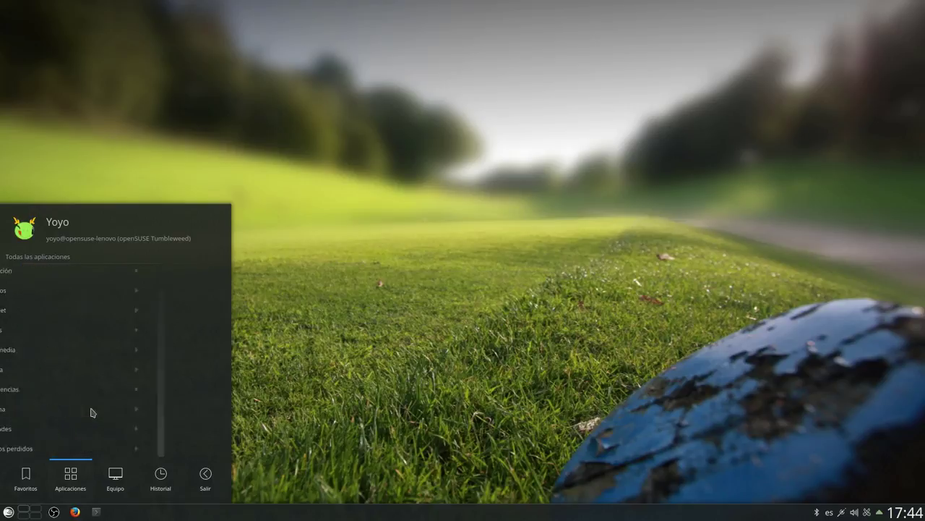
scroll(132, 365, down, 2)
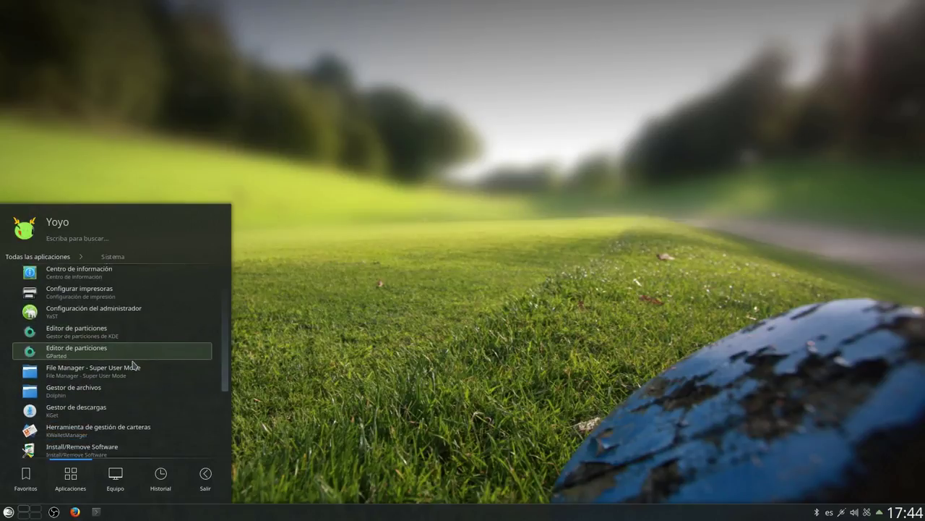
scroll(132, 365, down, 3)
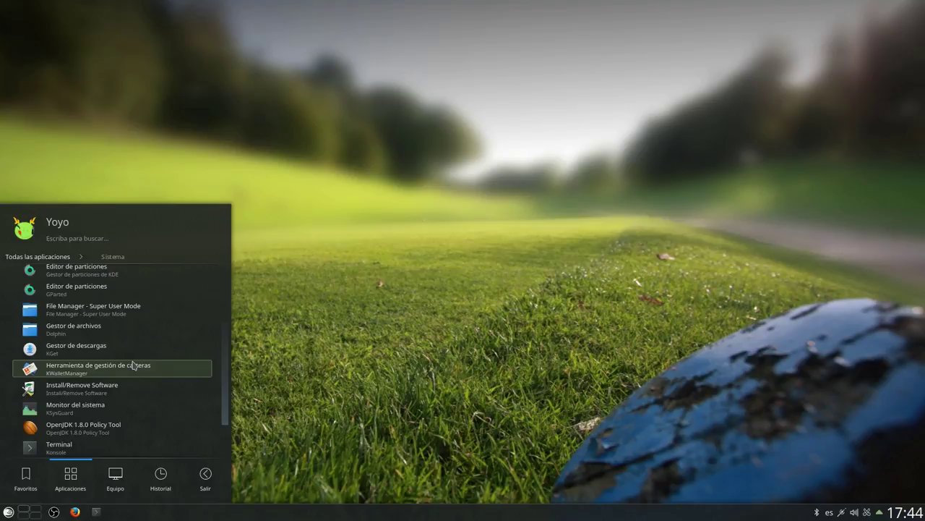
scroll(132, 365, down, 1)
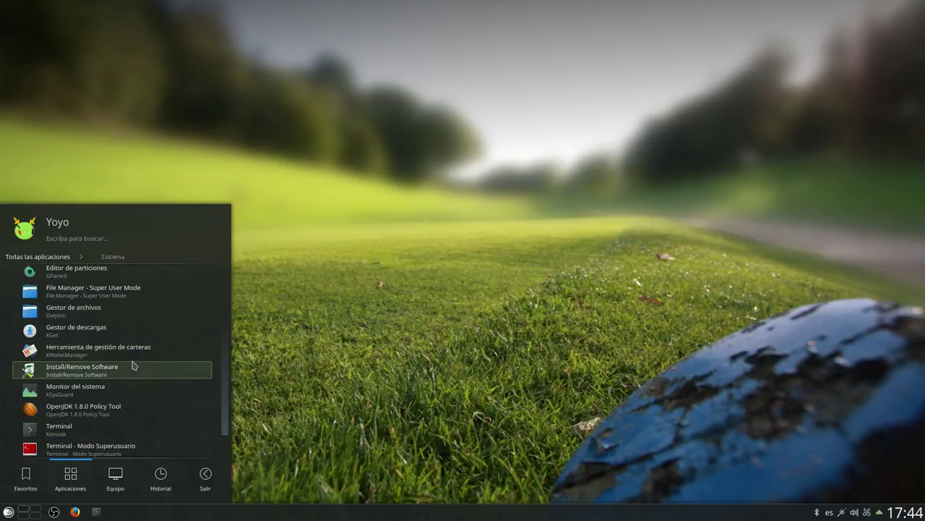
scroll(133, 366, down, 1)
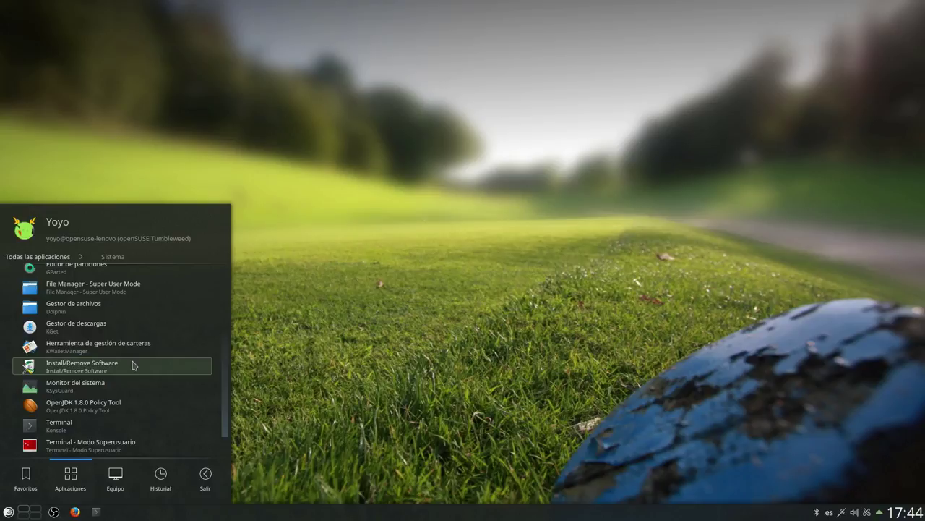
scroll(127, 366, down, 2)
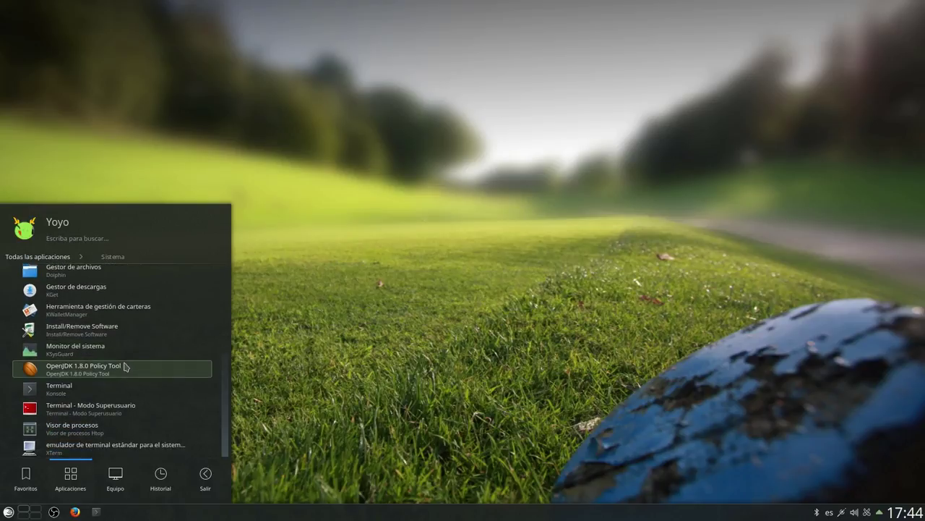
scroll(108, 386, up, 2)
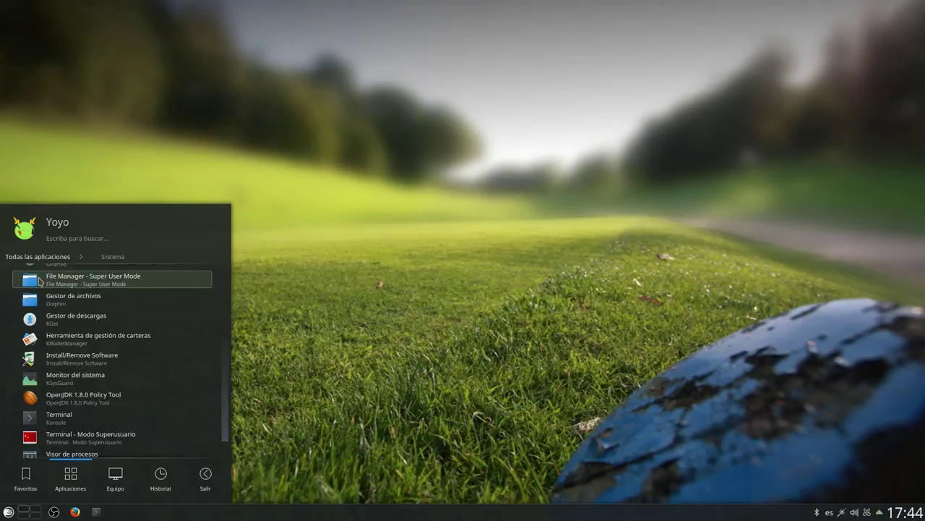
click(29, 260)
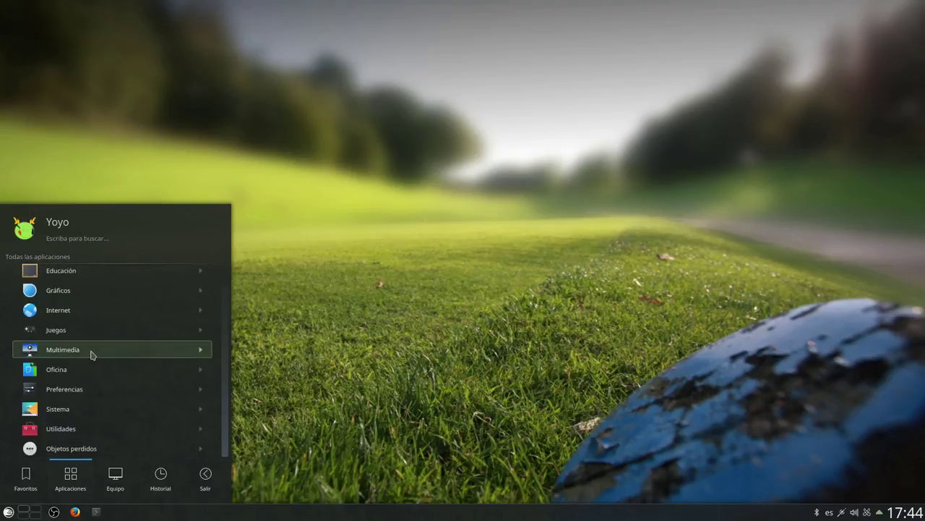
- Look through the applications in the Utilidades category down to Spectacle, and close the application launcher
click(79, 428)
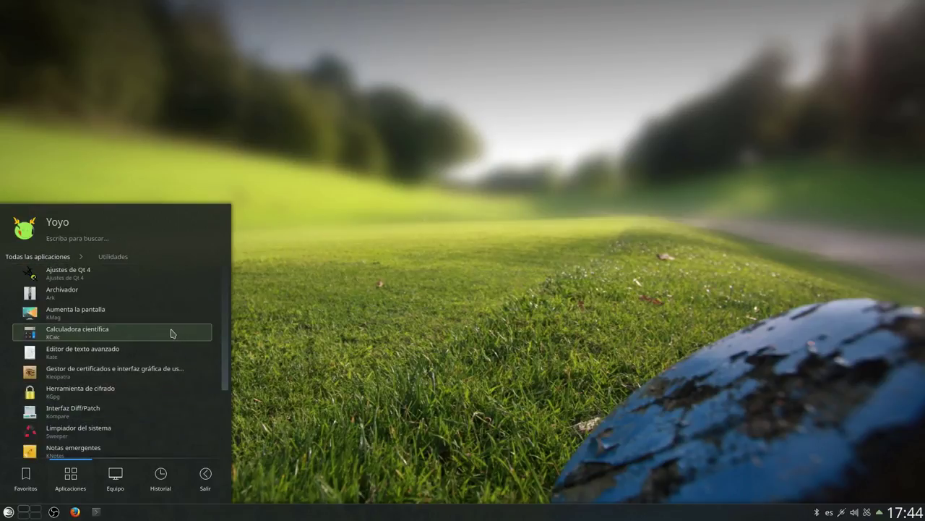
scroll(155, 306, down, 1)
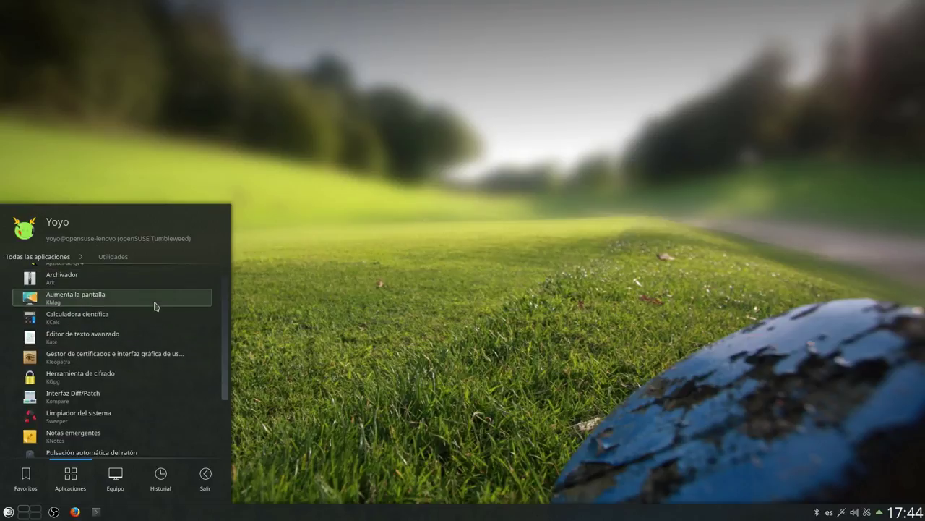
scroll(155, 306, down, 4)
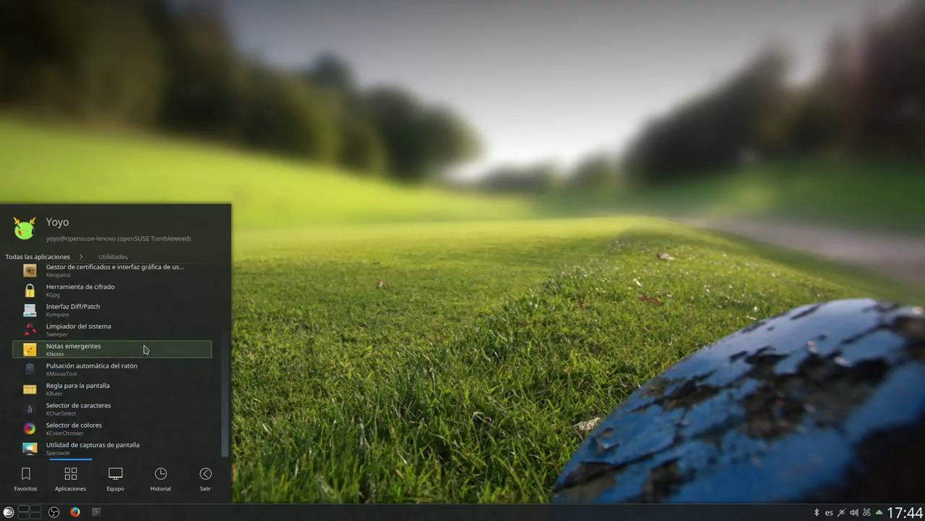
click(273, 323)
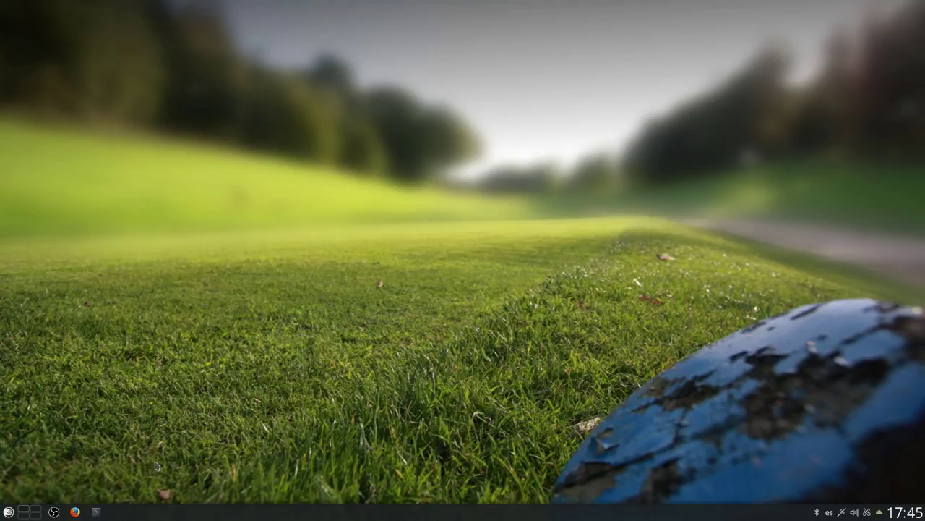
- Restore the Konsole window showing the screenfetch and inxi -S output, and move it closer to the desktop's center
click(96, 511)
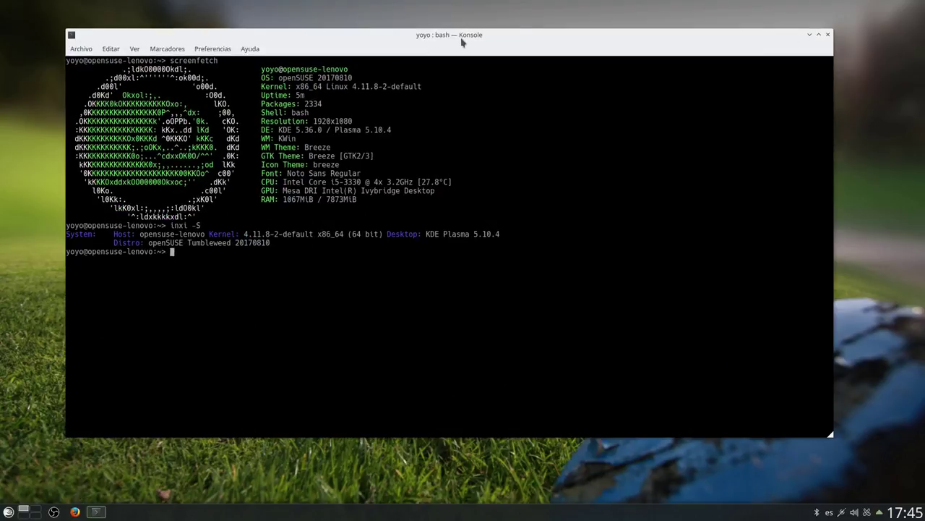
drag(463, 38, 504, 45)
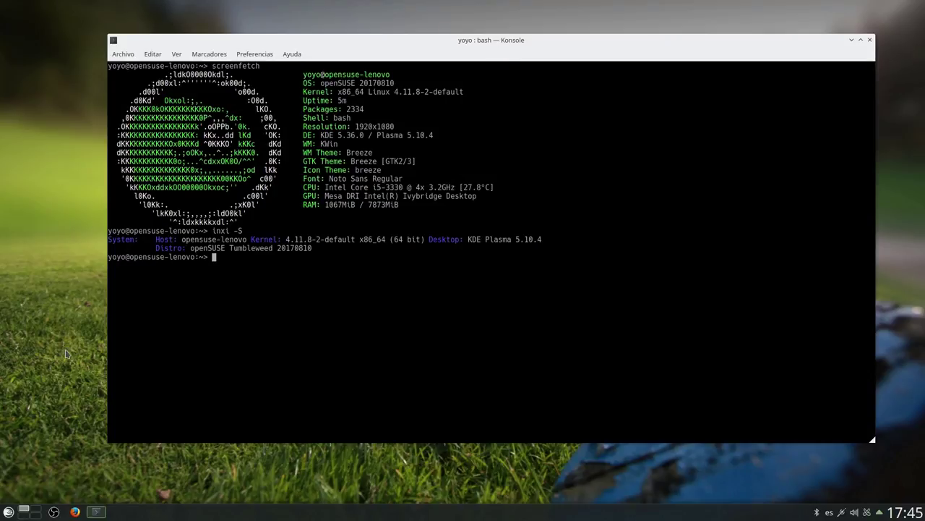
- Launch Install/Remove Software from the launcher's favorites, authorizing it with the root password, and maximize its window
click(8, 511)
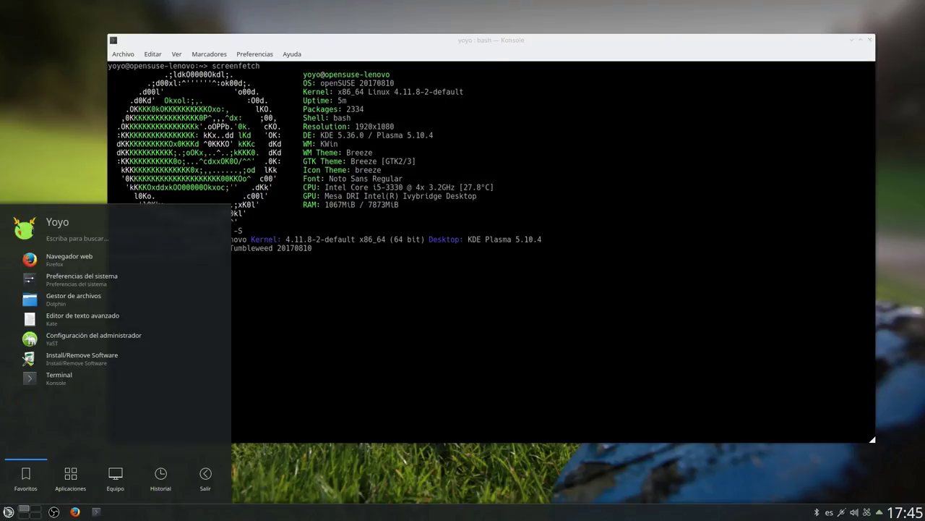
click(34, 362)
text(******)
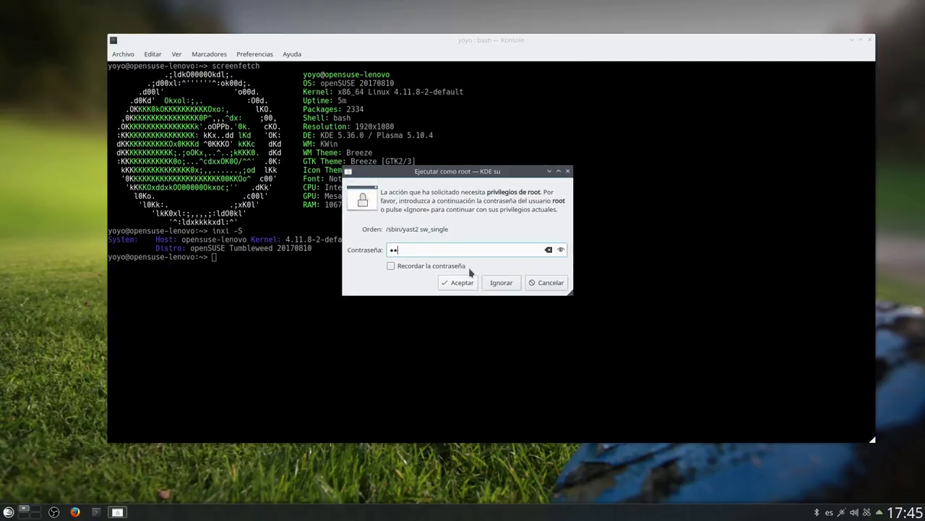
text(**)
key(Return)
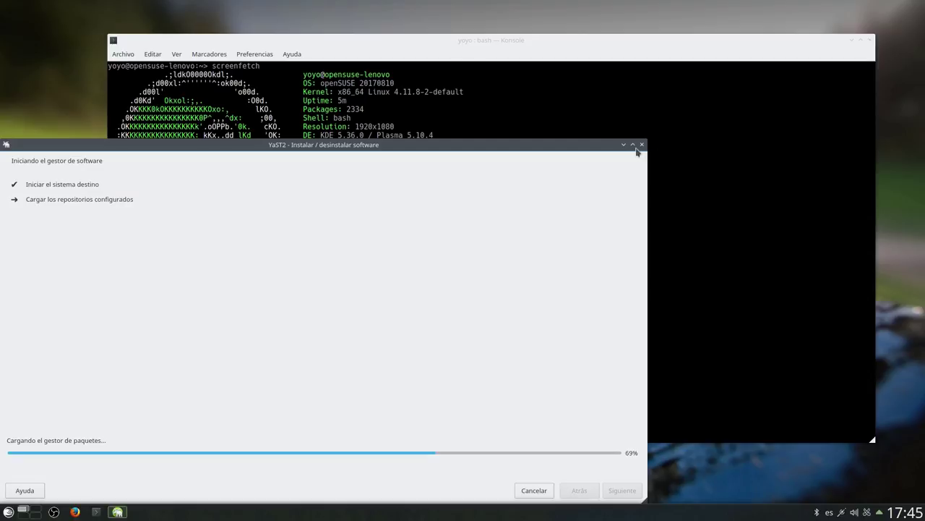
click(634, 144)
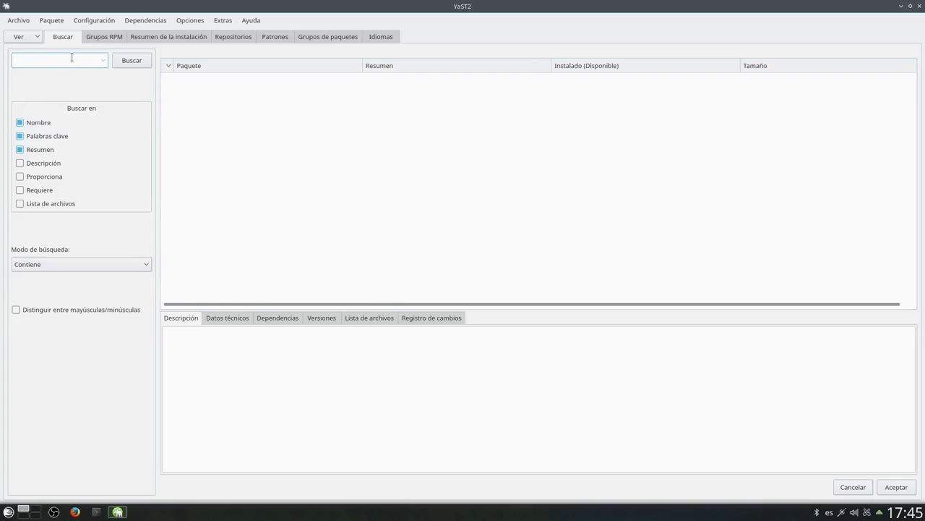
- Search the software packages for "intel" and look through the matching packages, returning to the start of the list
text(intel)
key(Return)
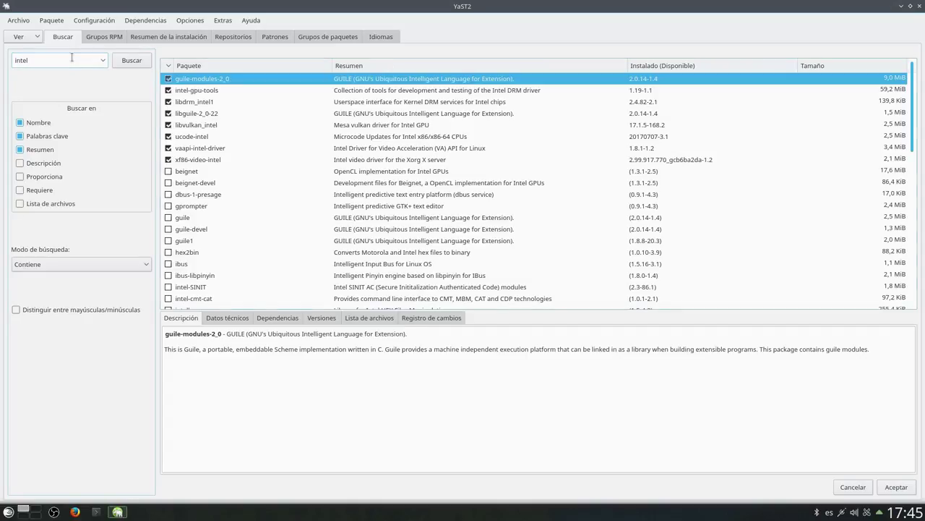
scroll(262, 165, down, 10)
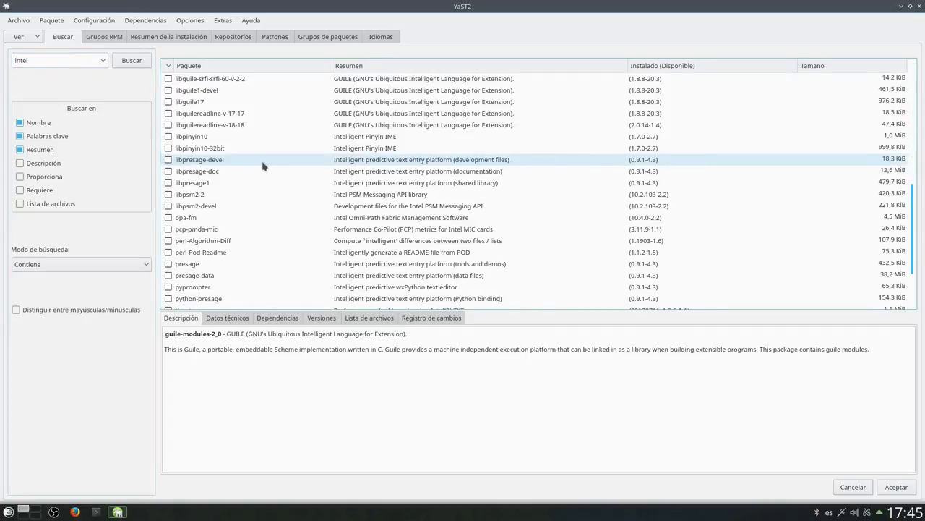
scroll(262, 166, up, 10)
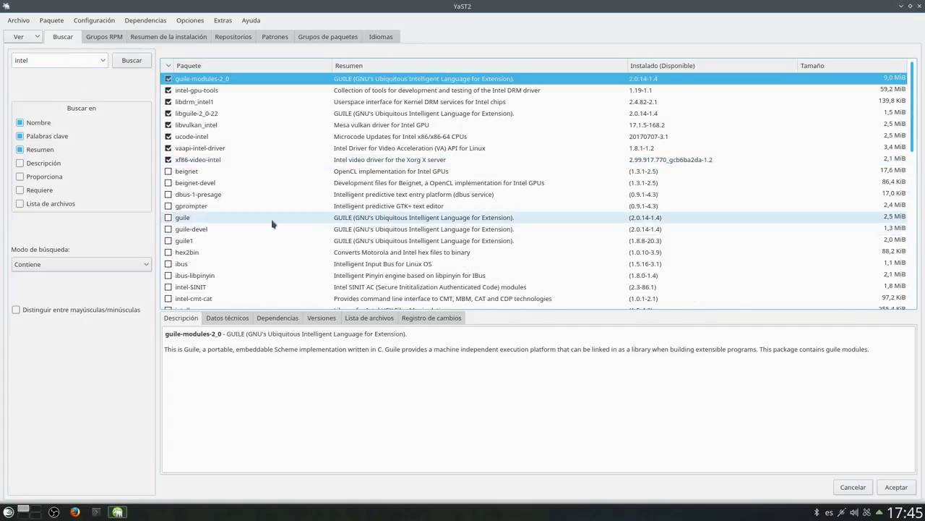
- View the description of the installed xf86-video-intel package, and search the software packages for "nano"
click(239, 160)
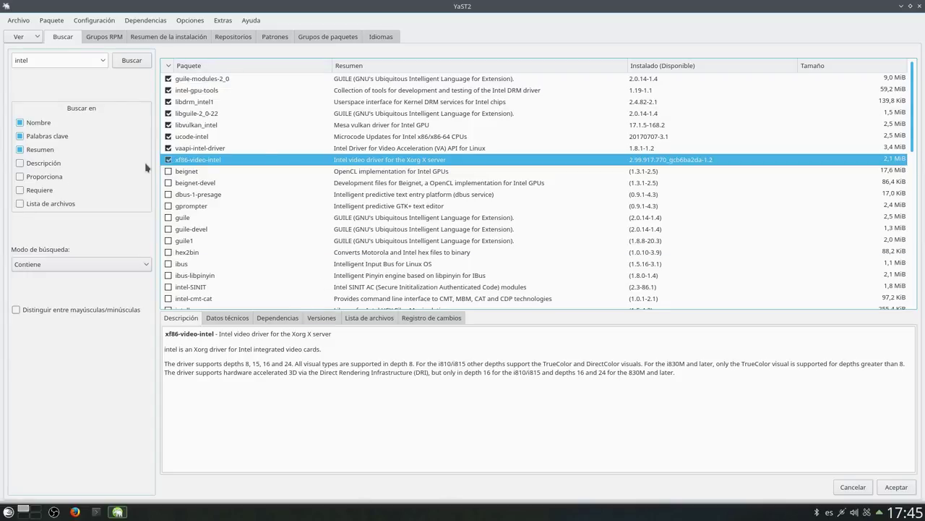
click(62, 57)
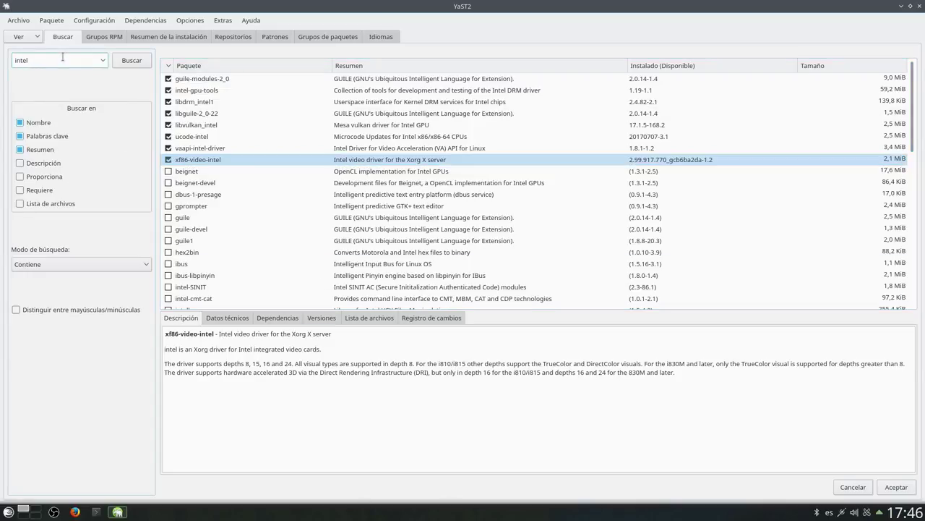
key(BackSpace)
key(BackSpace)
key(BackSpace)
key(BackSpace)
key(BackSpace)
text(nano)
key(Return)
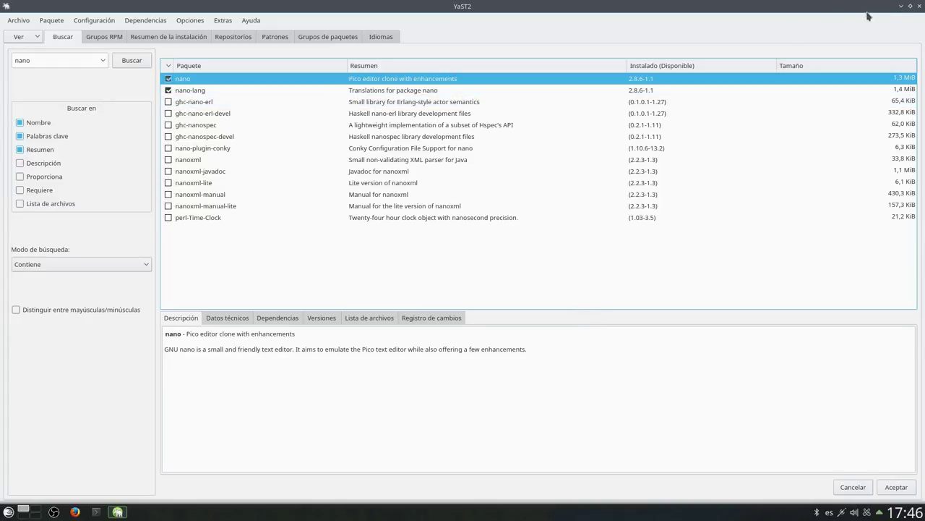
- Close the YaST2 software manager and minimize the Konsole window
click(920, 6)
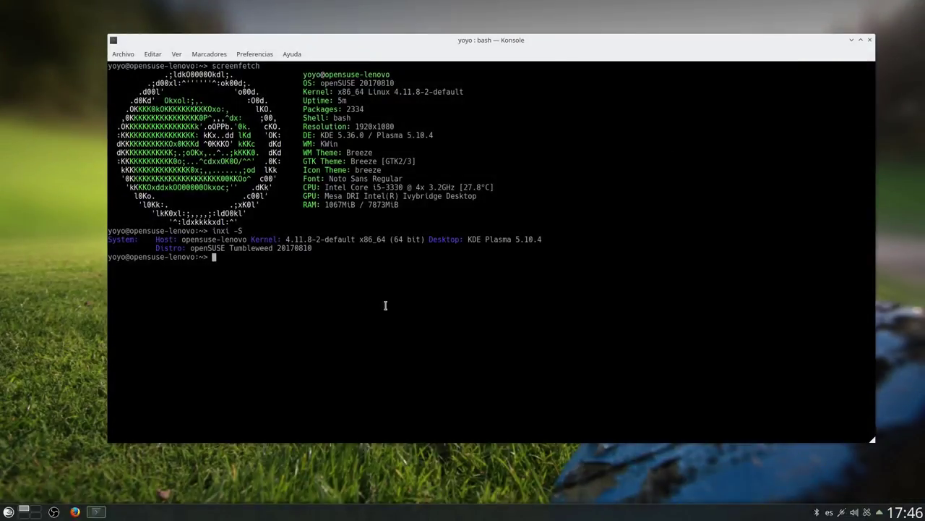
click(852, 41)
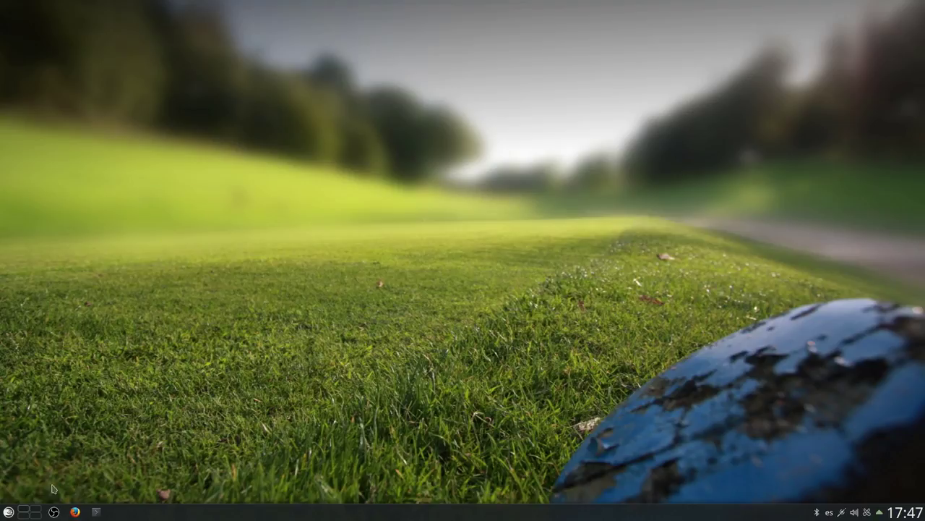
- Open Preferencias del sistema from the launcher's favorites and move its window closer to the desktop's center
click(7, 513)
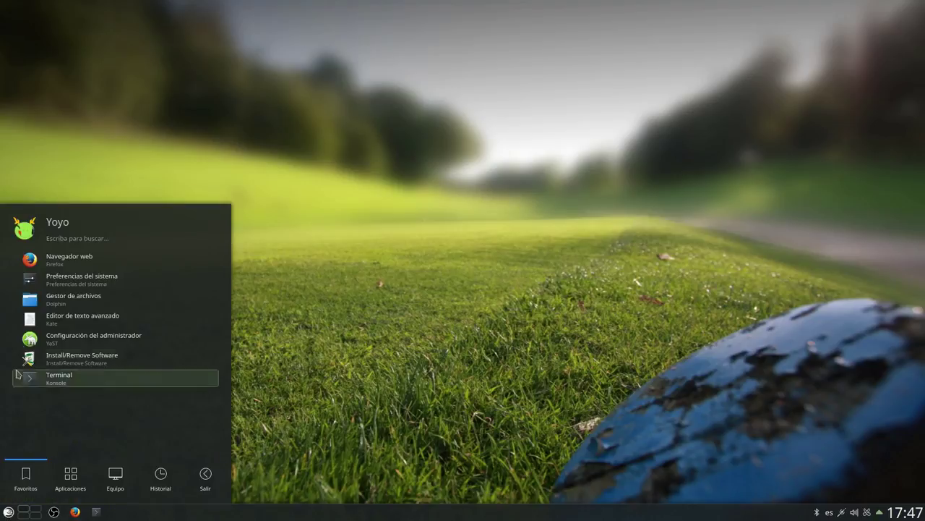
click(34, 280)
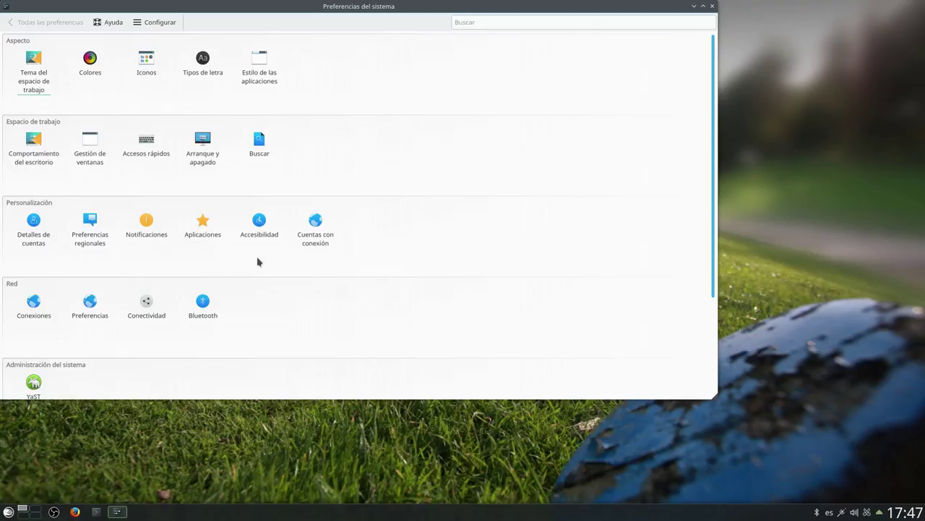
drag(339, 11, 411, 28)
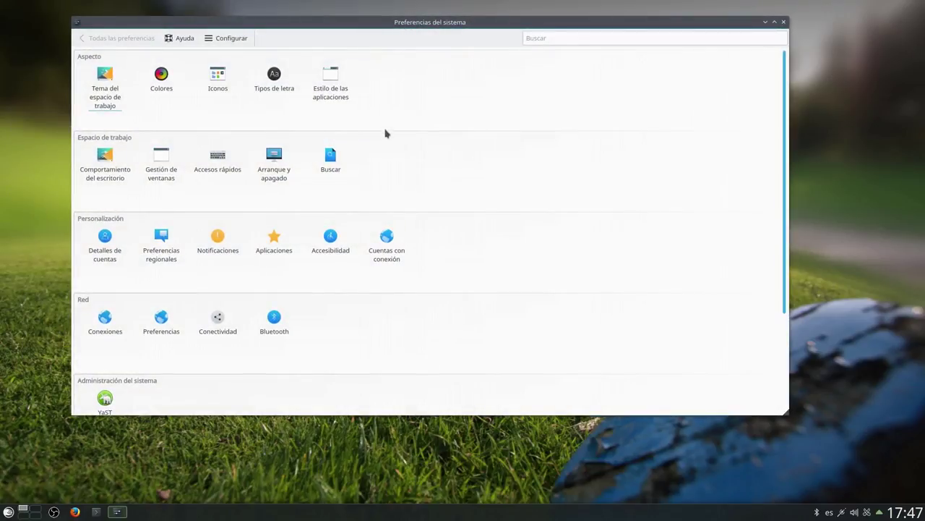
- Open the keyboard settings under Dispositivos de entrada and choose the keyboard model "Generic | PC genérico 104 teclas"
scroll(364, 223, down, 3)
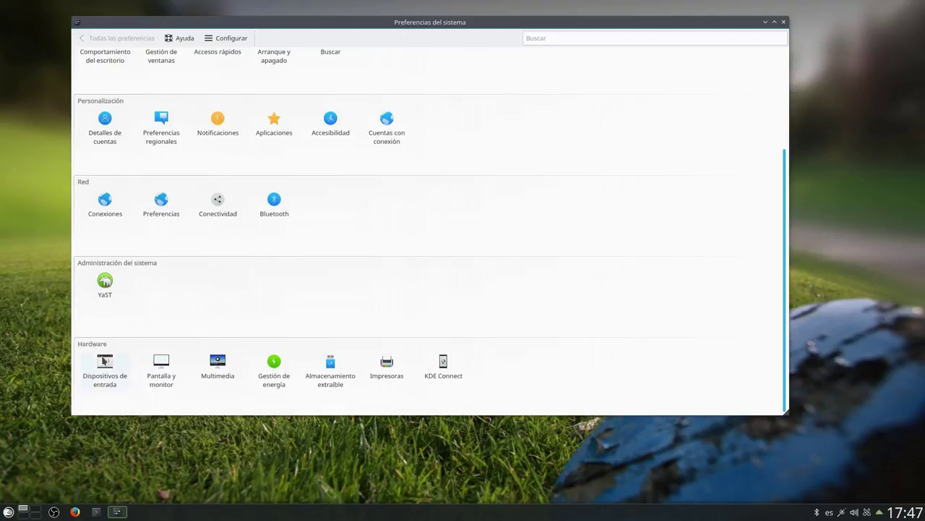
click(105, 361)
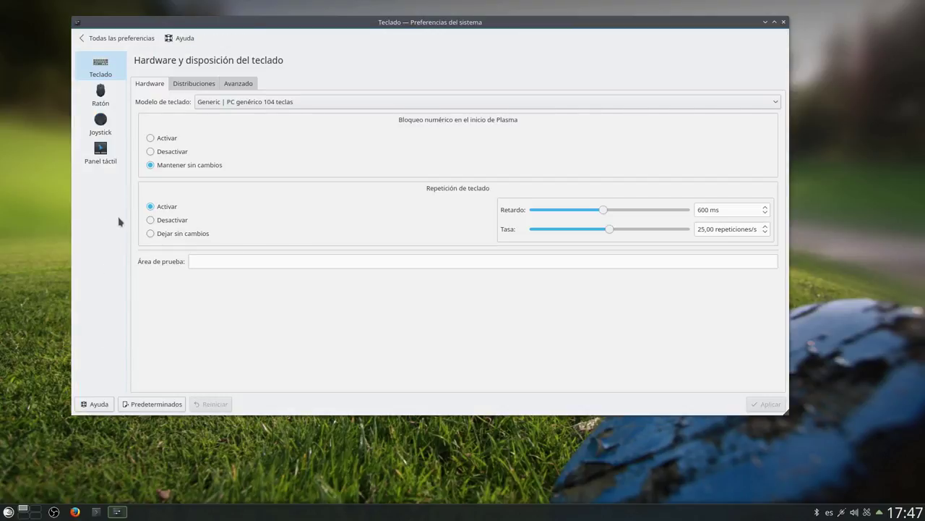
click(309, 104)
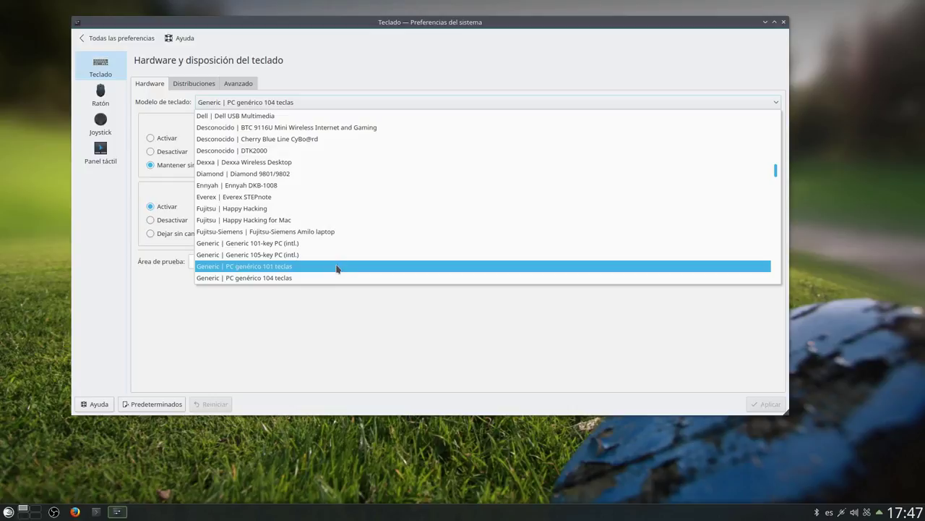
click(318, 279)
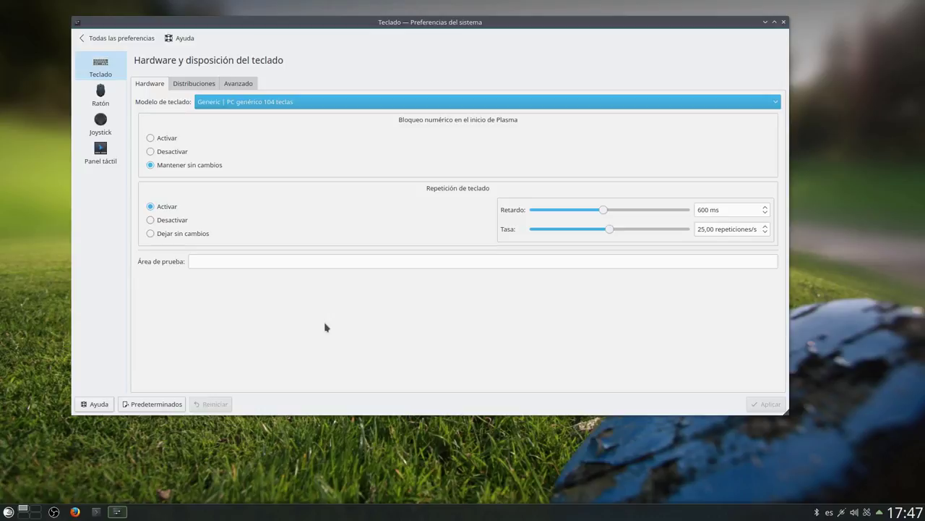
- View the configured keyboard layouts in Distribuciones, highlighting the Español entry, and return to the preferences overview
click(181, 86)
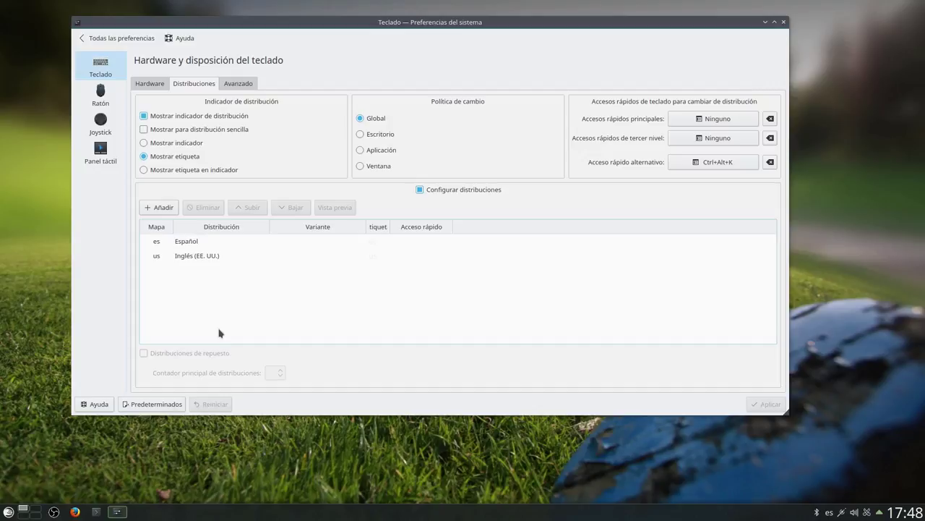
click(204, 246)
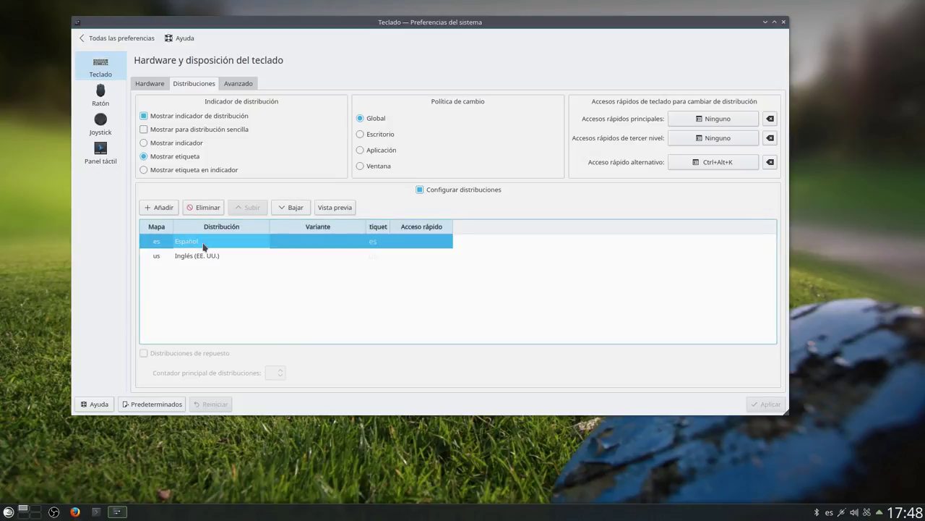
click(299, 329)
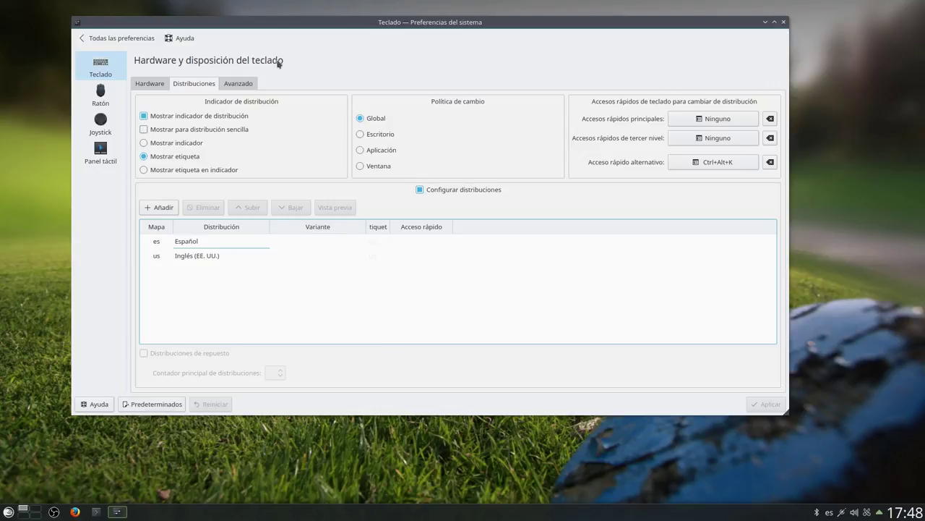
click(108, 38)
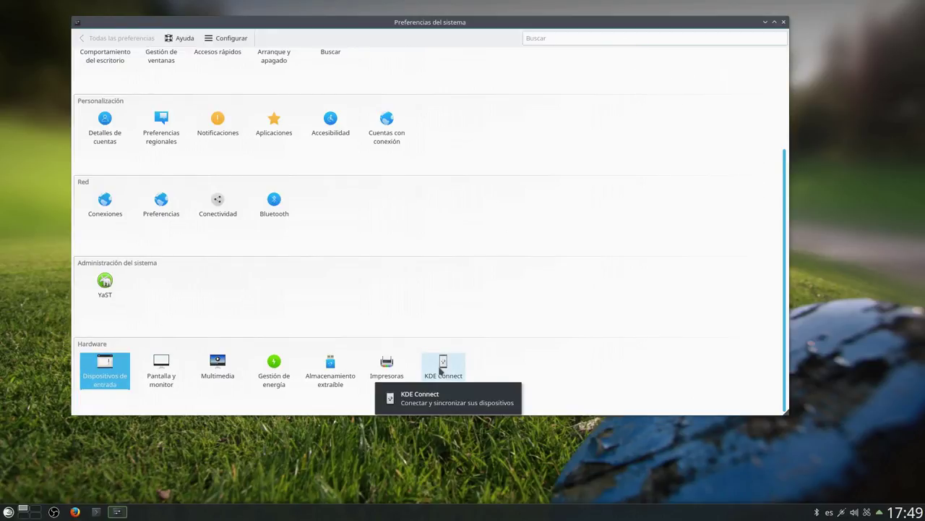
- Look at the login screen themes and the Sesión de escritorio options under Arranque y apagado, and return to the overview
scroll(420, 320, up, 3)
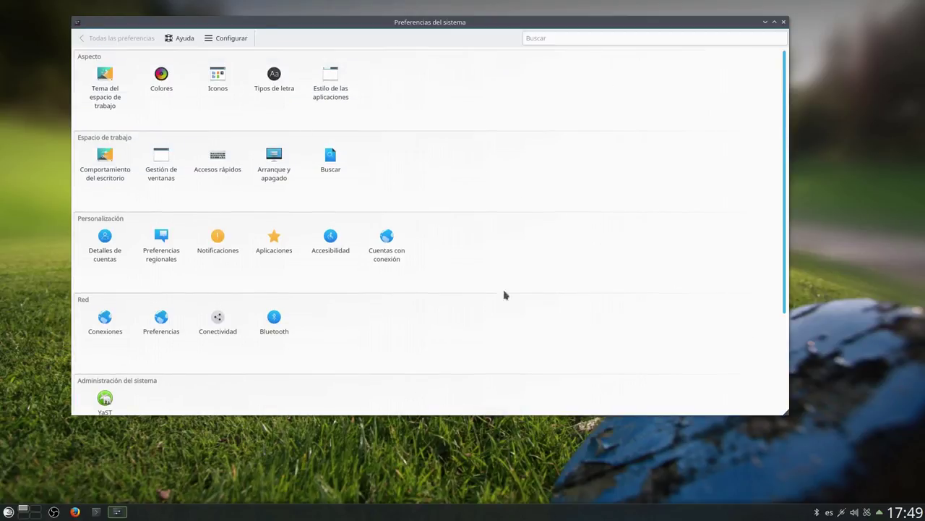
click(276, 162)
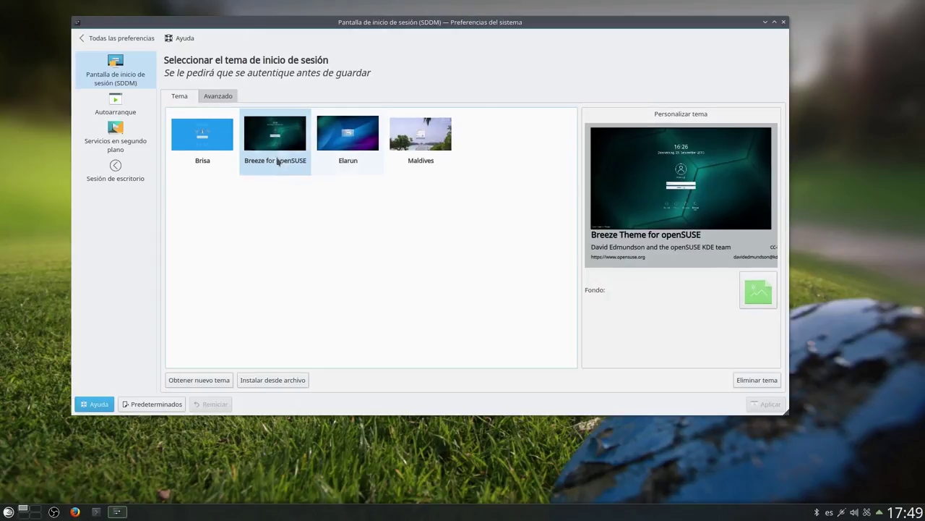
click(148, 172)
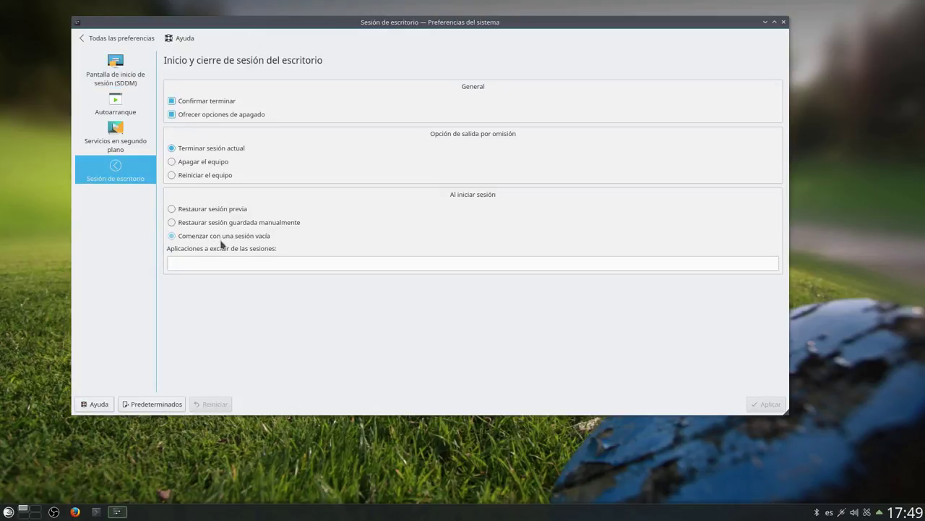
click(102, 38)
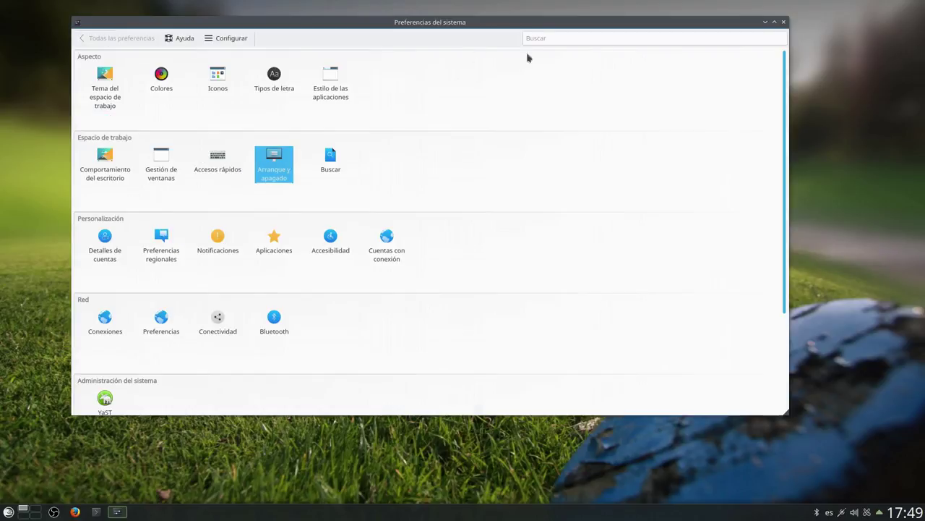
- Close the system preferences and restore the Konsole window
click(784, 22)
click(94, 512)
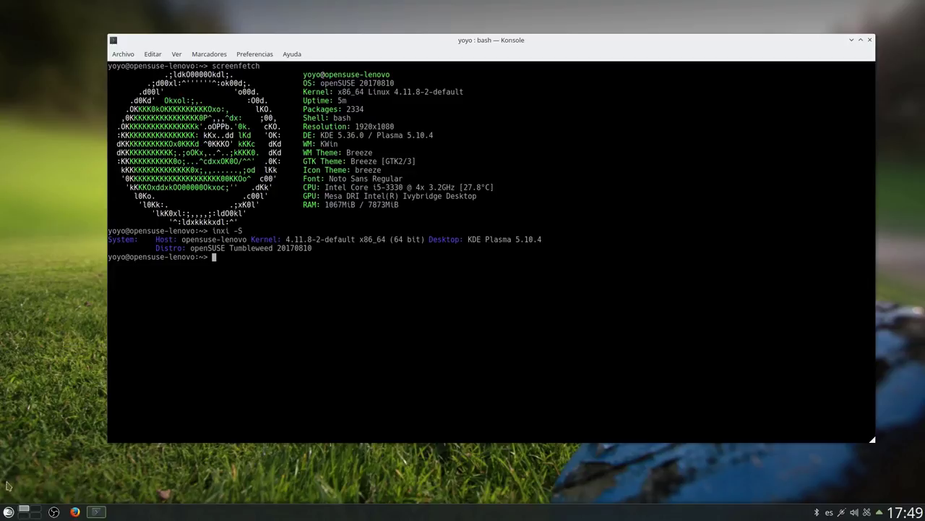
- View opensuse.png from the Imágenes folder in the Dolphin file manager, closing the image and minimizing Dolphin when done
click(10, 511)
click(72, 298)
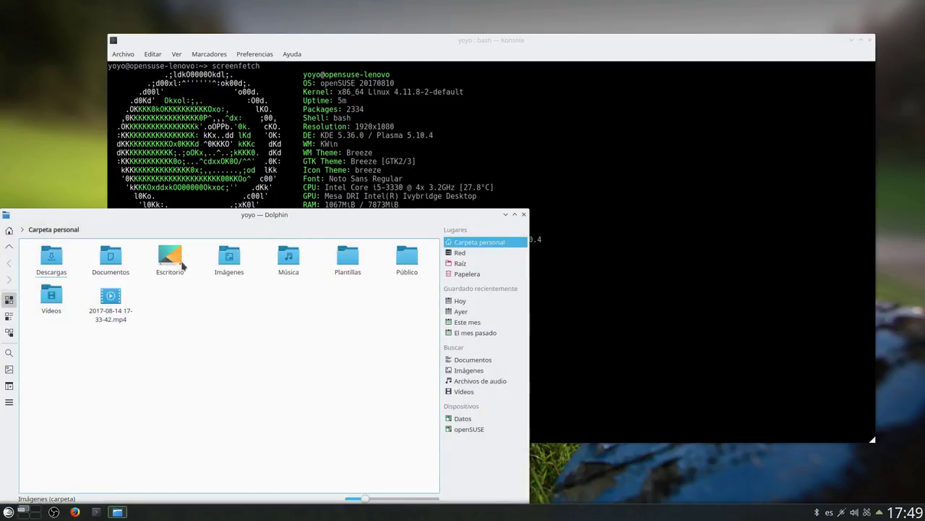
double_click(228, 258)
double_click(103, 267)
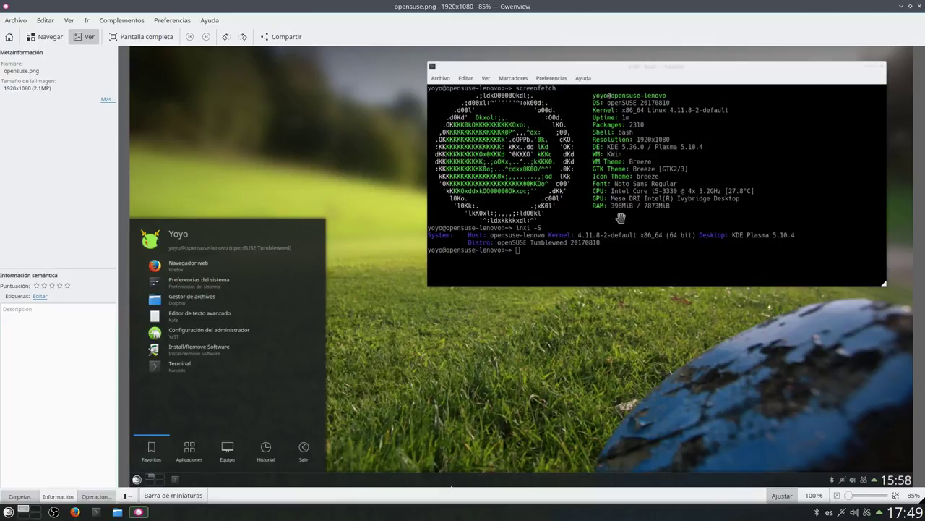
click(917, 8)
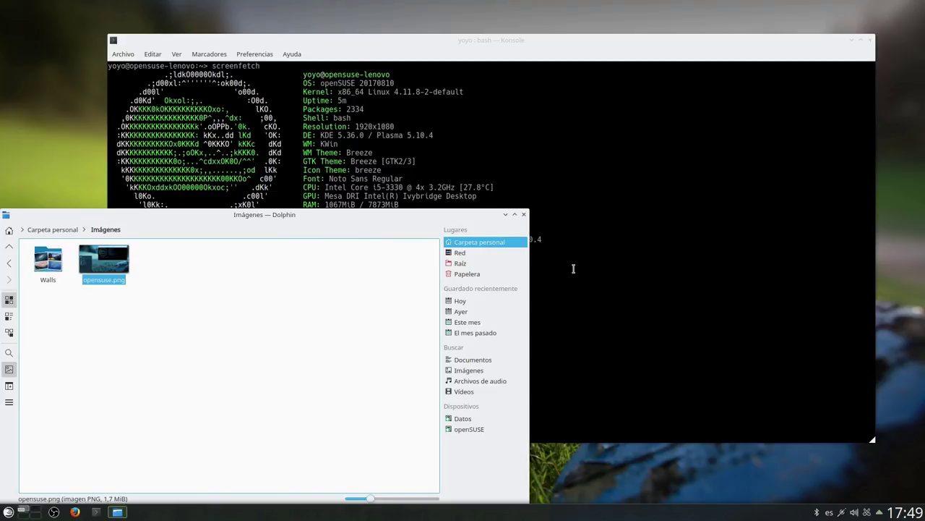
click(506, 214)
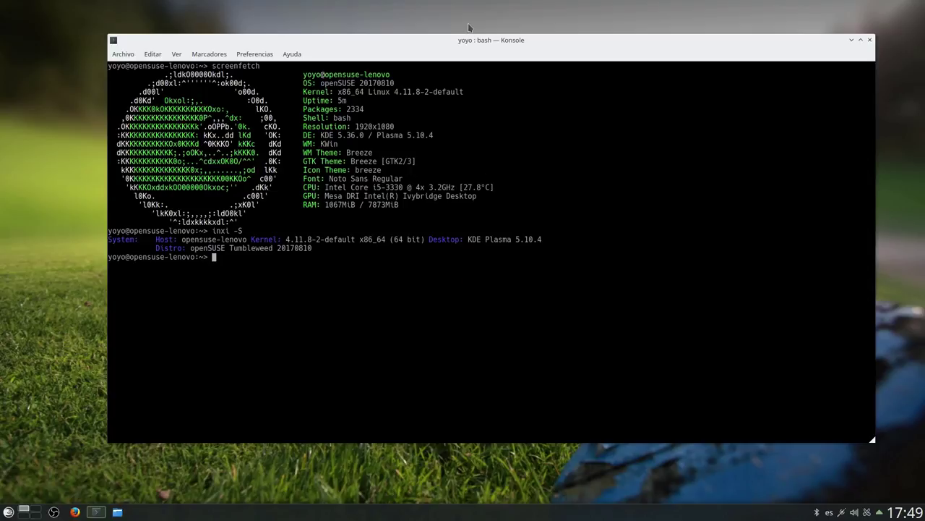
- Shift the Konsole window around the desktop and minimize it
drag(485, 42, 475, 39)
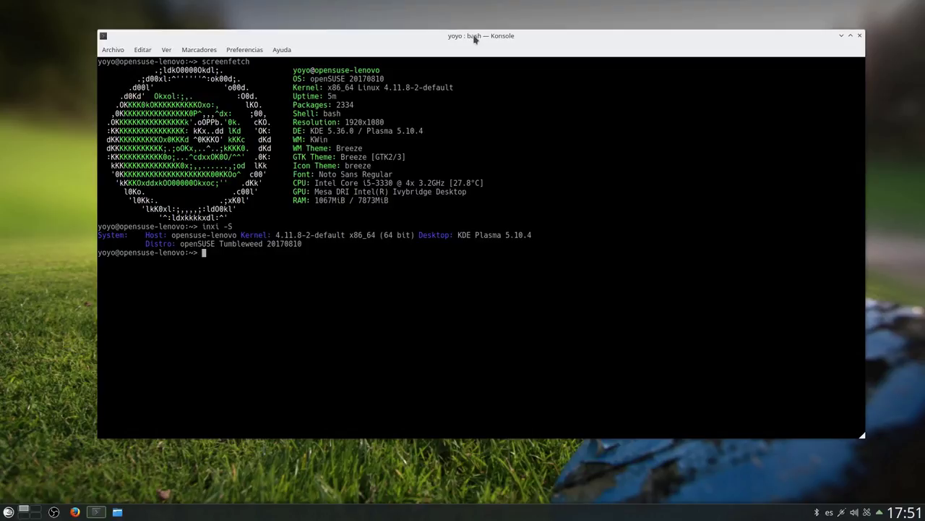
drag(520, 35, 525, 36)
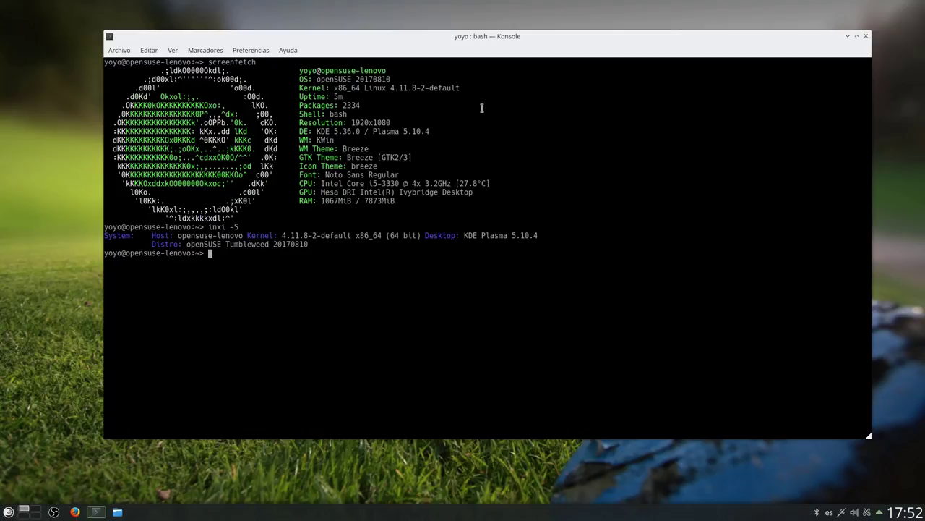
drag(495, 36, 463, 39)
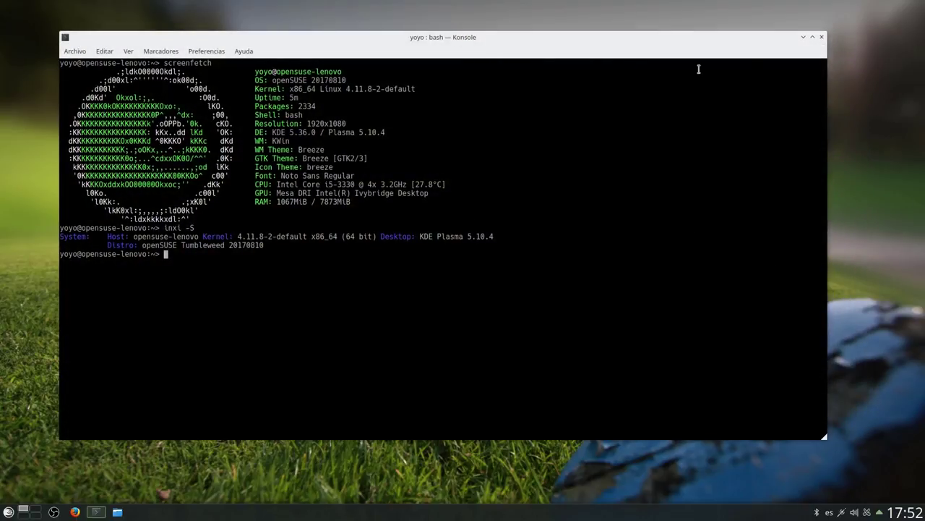
click(802, 36)
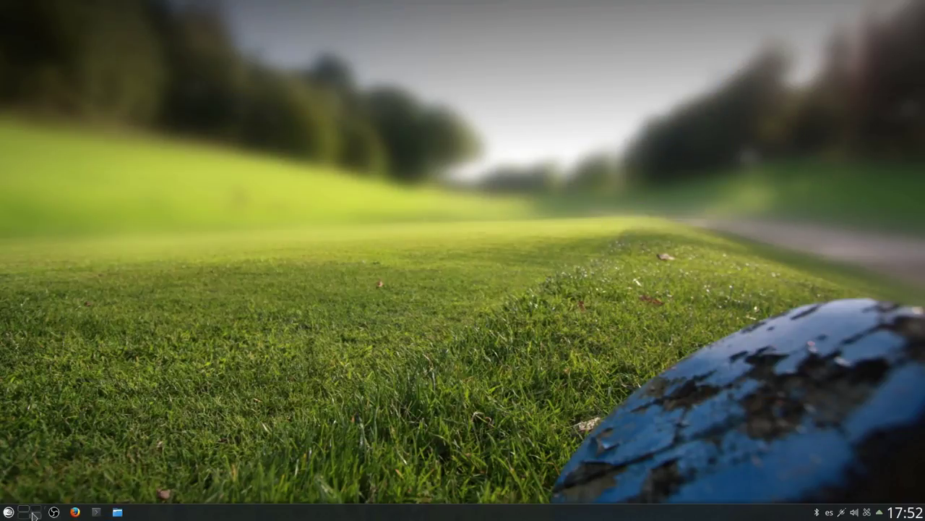
- Reopen Preferencias del sistema and look at the Aspecto visual and Tema de escritorio themes for the workspace
click(9, 512)
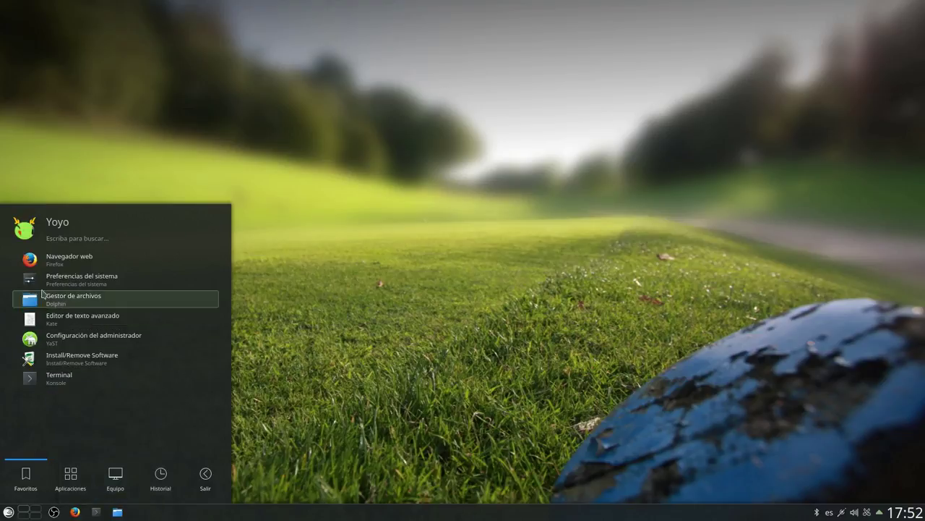
click(83, 279)
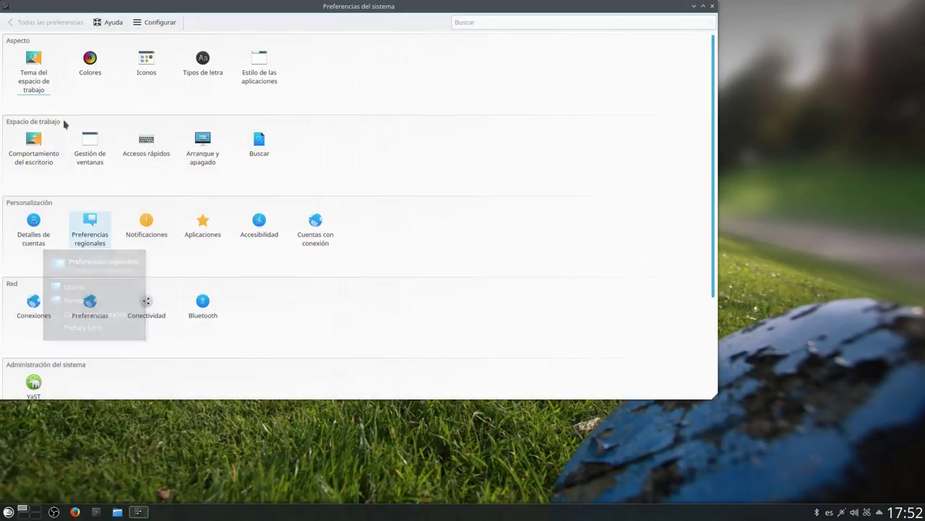
click(44, 78)
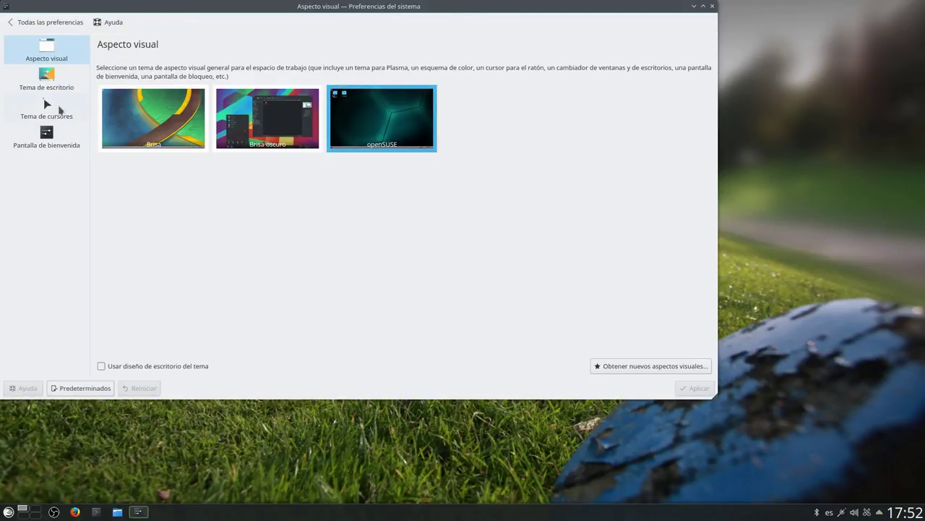
click(56, 84)
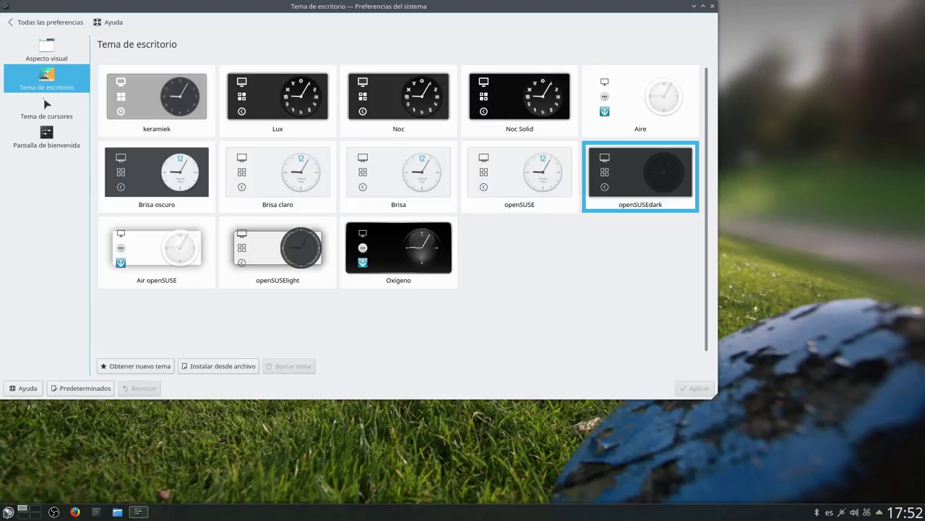
- Show the application launcher briefly, dismiss it, and close the system preferences window
click(9, 511)
click(347, 433)
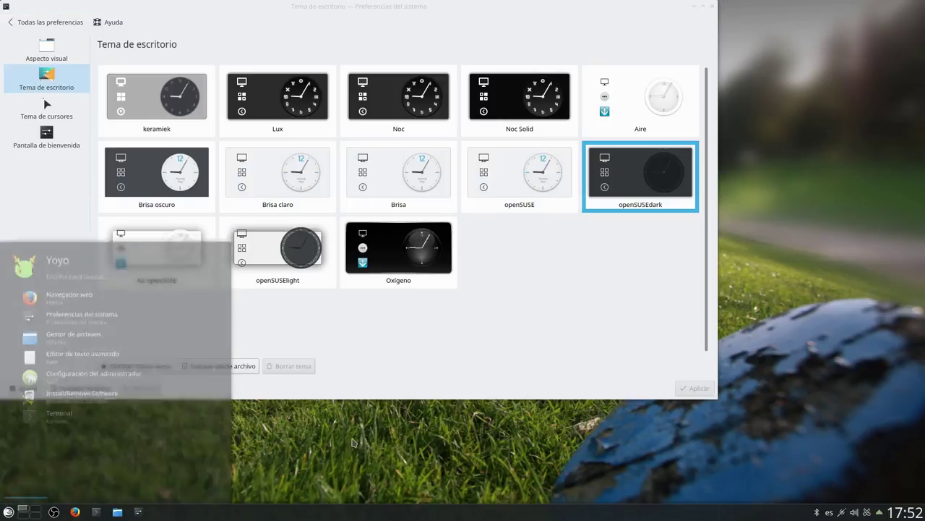
click(712, 6)
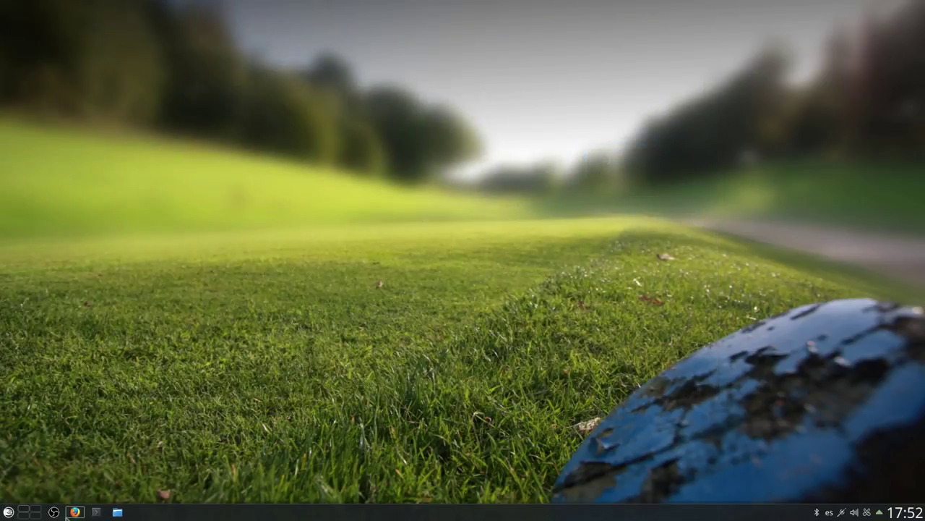
- Restore the Konsole window briefly, minimize it again, and switch to the OBS recording window
click(95, 512)
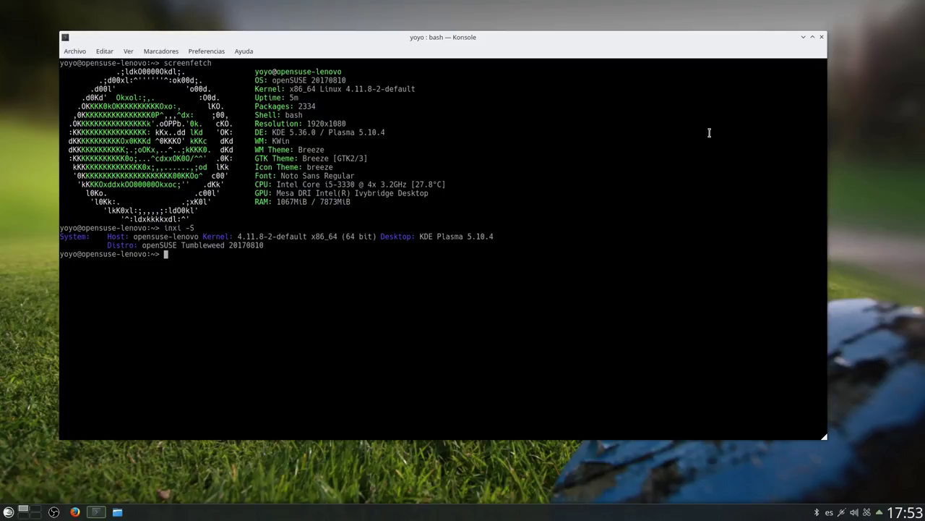
click(803, 37)
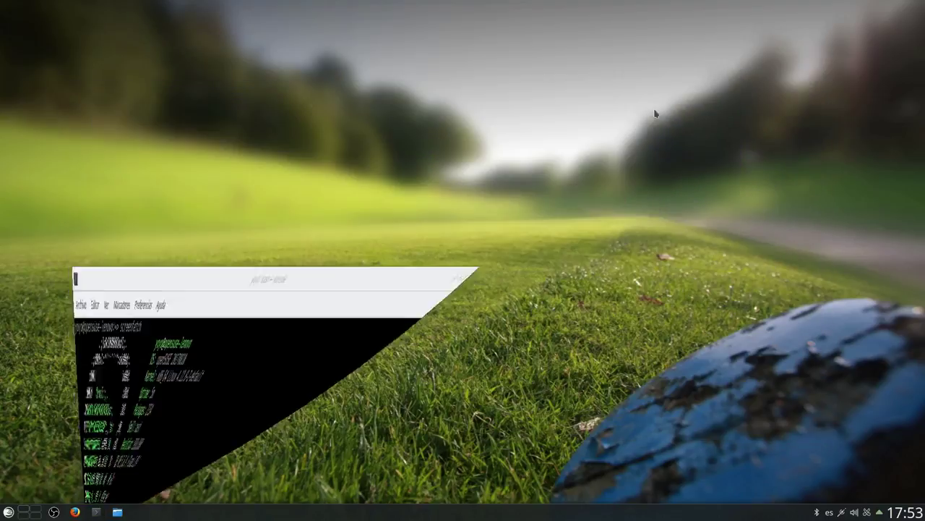
click(55, 510)
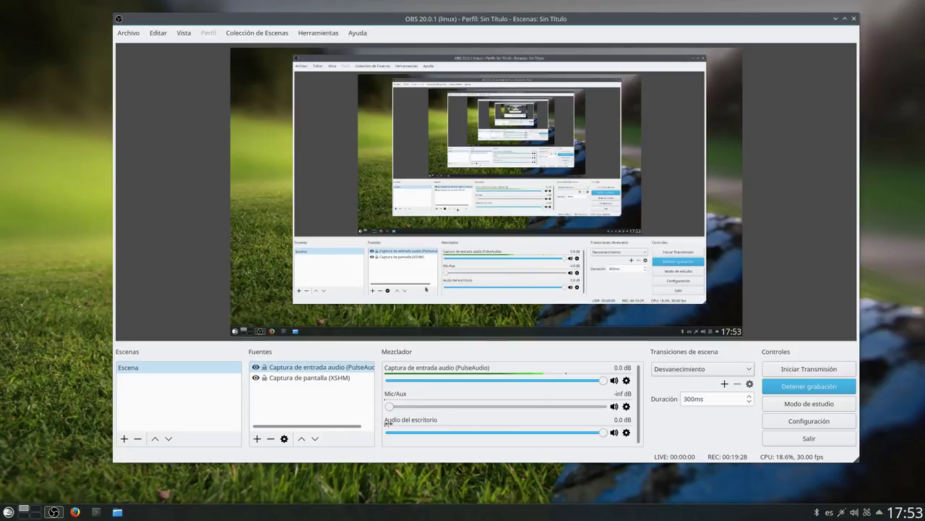